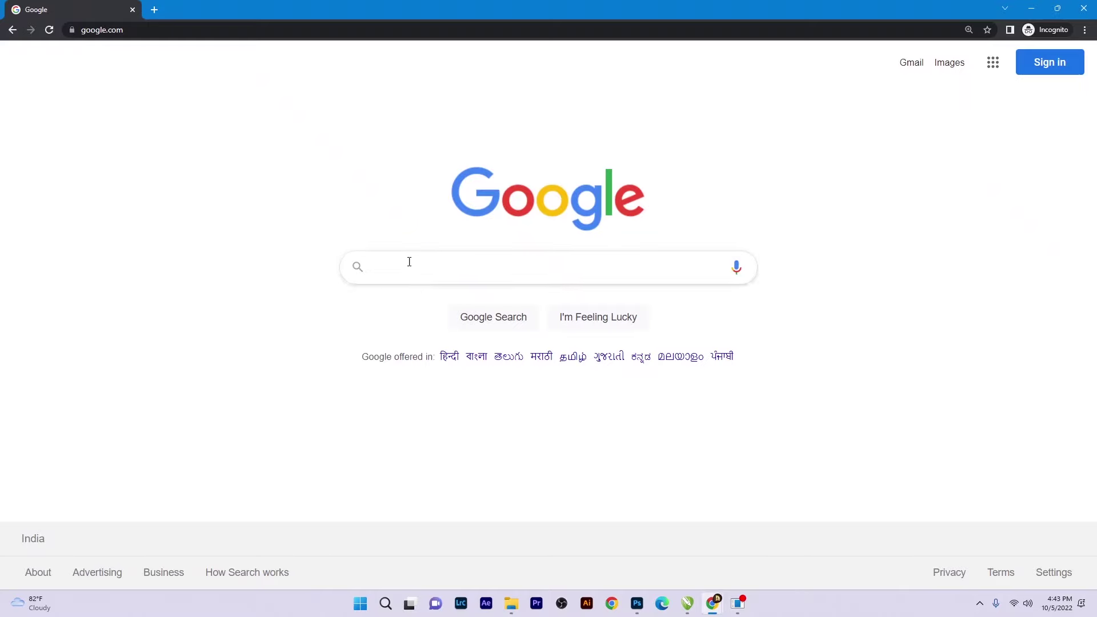
- Search Google for 'Canva' and open the canva.com result
{"action": "left_click", "coordinate": [409, 262]}
{"action": "type", "text": "Can"}
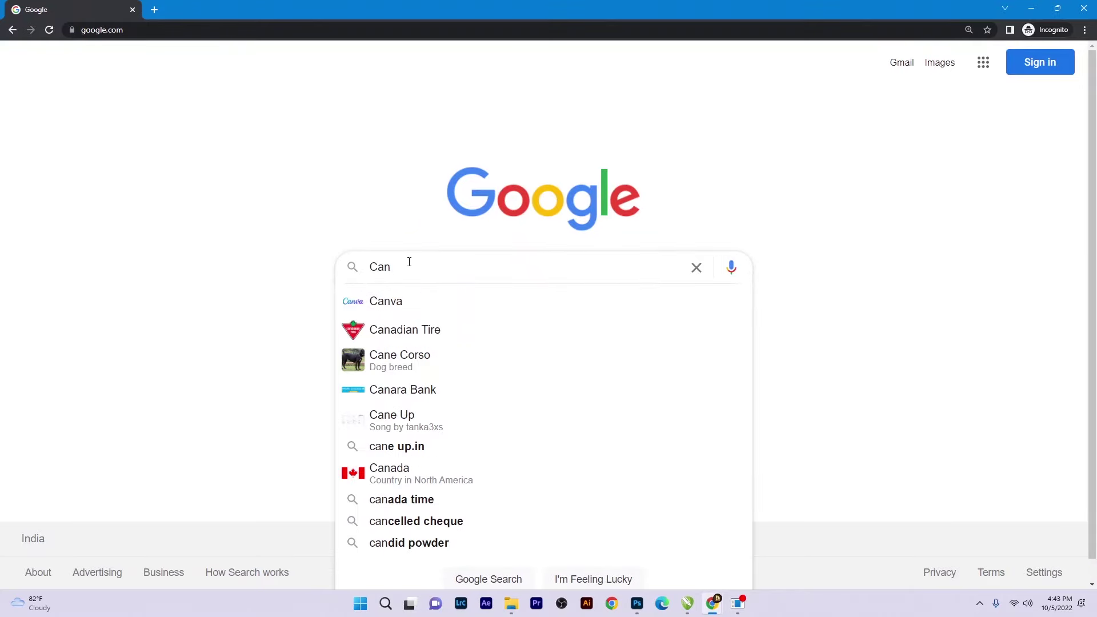
{"action": "type", "text": "va"}
{"action": "key", "text": "Return"}
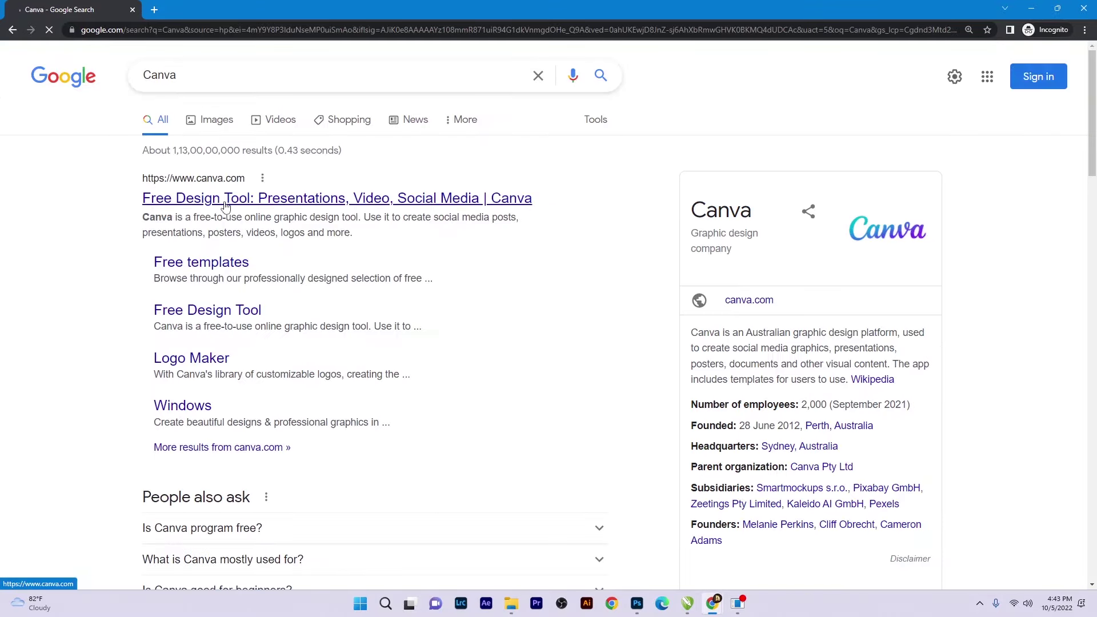
{"action": "left_click", "coordinate": [200, 200]}
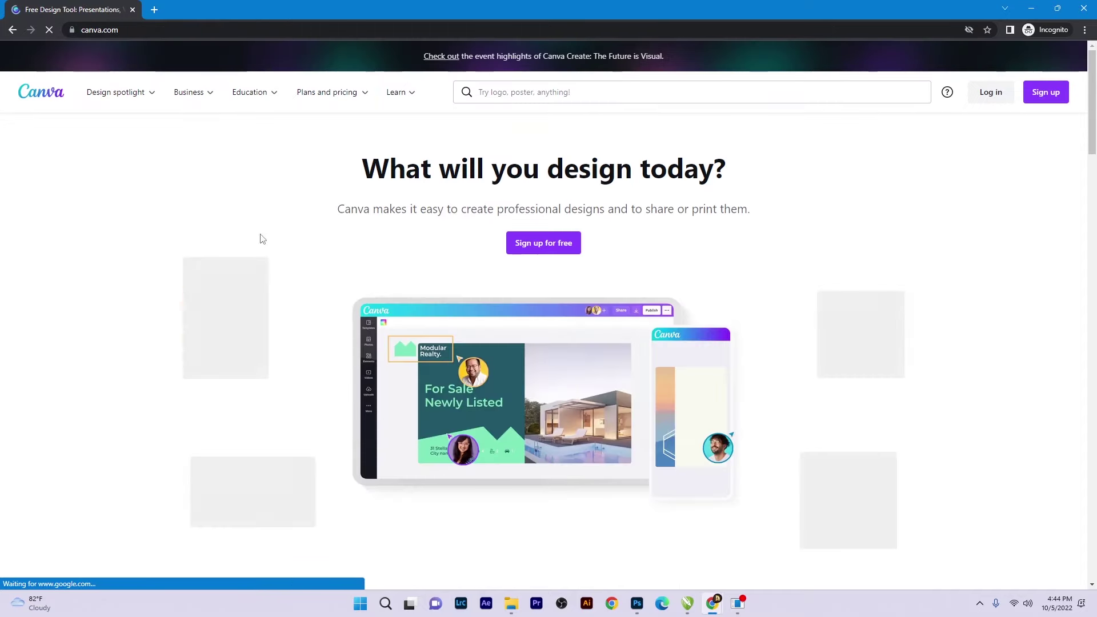
- Search Canva for 'social Media Poster' to start a blank 800 × 600 px poster
{"action": "left_click", "coordinate": [560, 93]}
{"action": "type", "text": "social Me"}
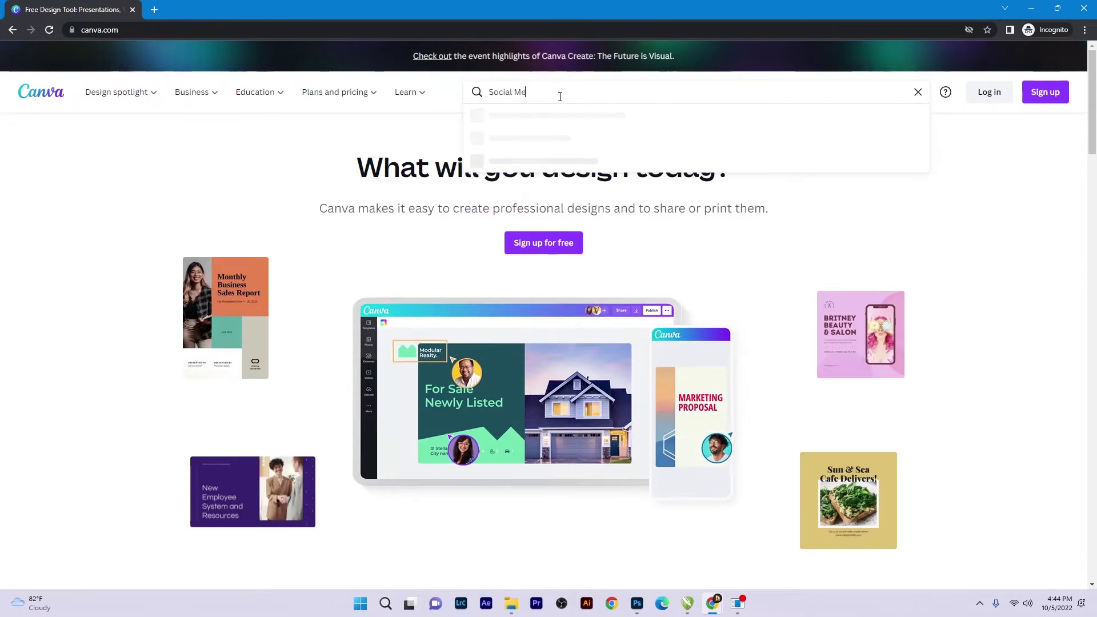
{"action": "type", "text": "dia Post"}
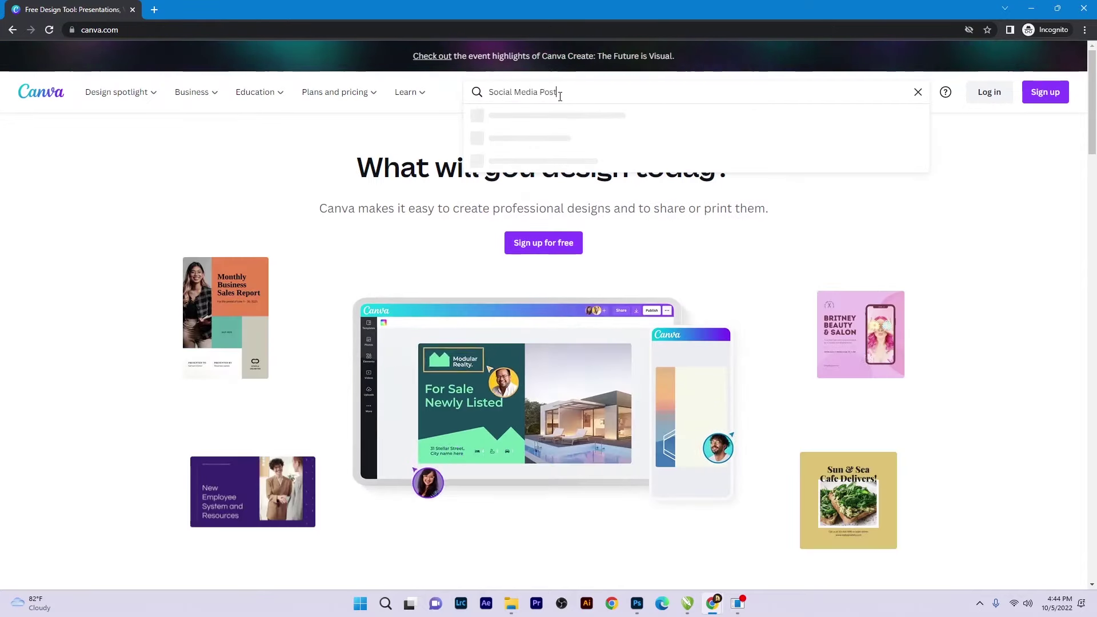
{"action": "type", "text": "er"}
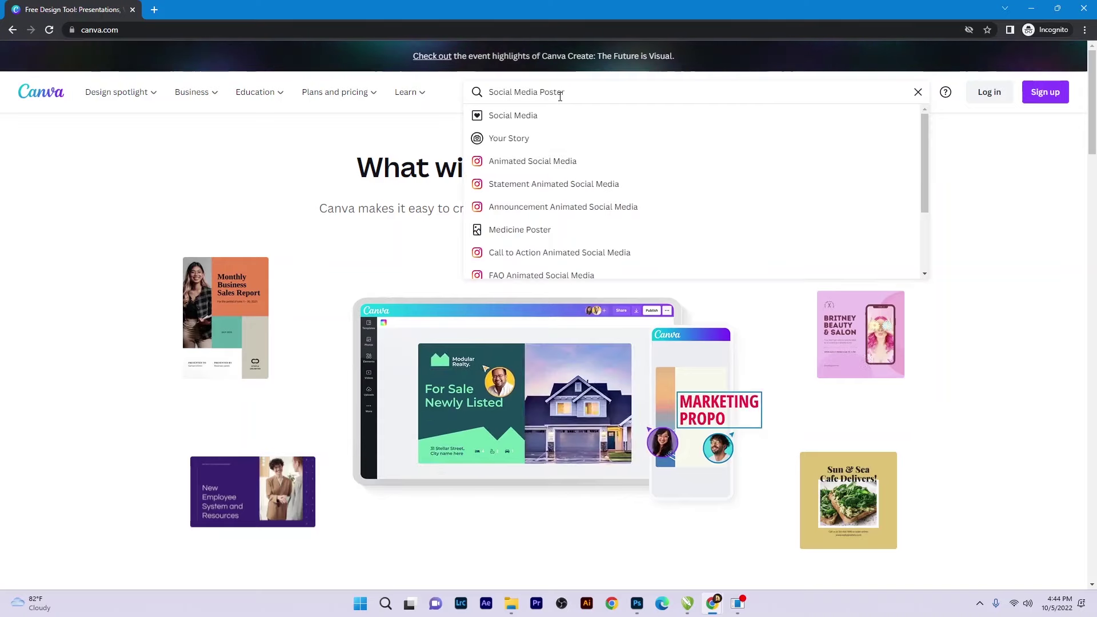
{"action": "key", "text": "Return"}
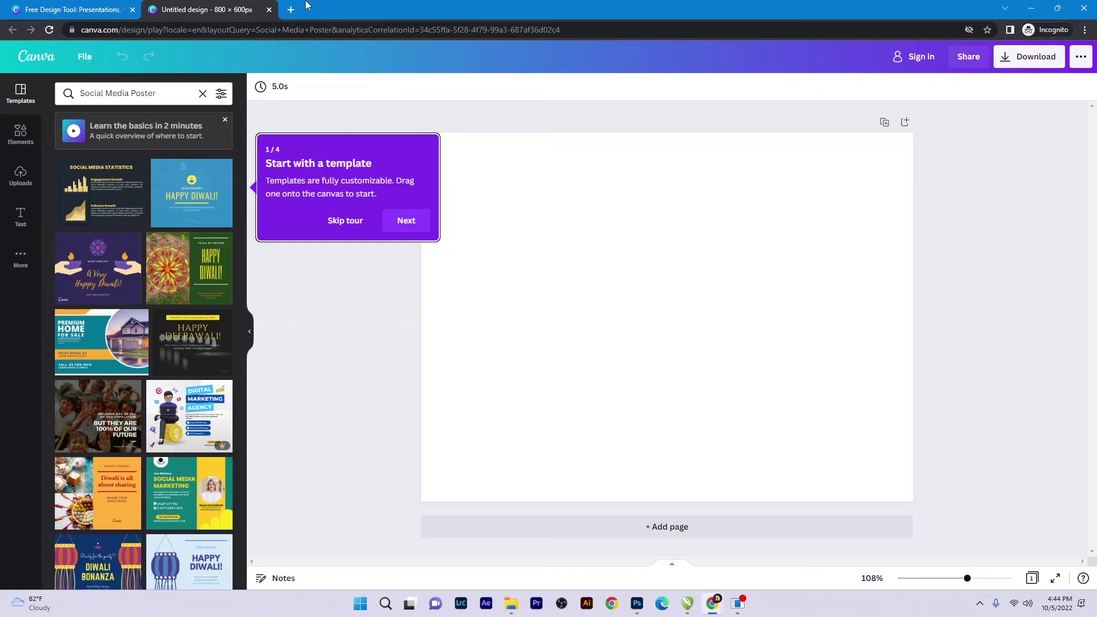
- Dismiss the tour and try the yellow Happy Deepawali and blue Happy Diwali templates, replacing the page
{"action": "left_click", "coordinate": [345, 221]}
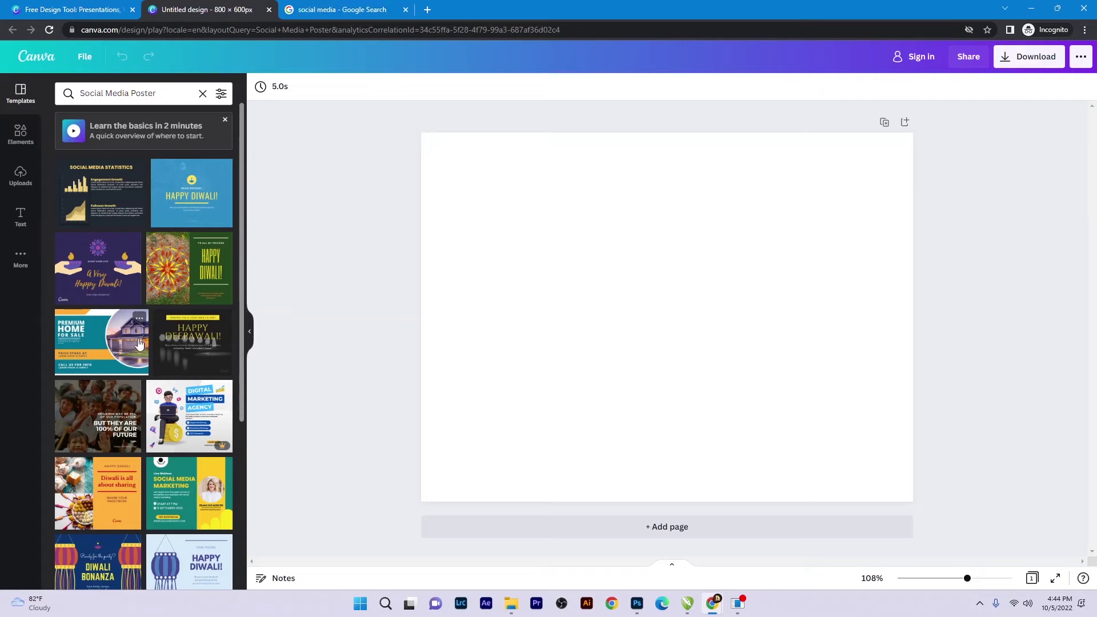
{"action": "scroll", "coordinate": [139, 343], "scroll_direction": "down", "scroll_amount": 1}
{"action": "scroll", "coordinate": [114, 372], "scroll_direction": "down", "scroll_amount": 2}
{"action": "scroll", "coordinate": [102, 389], "scroll_direction": "down", "scroll_amount": 2}
{"action": "left_click", "coordinate": [83, 393]}
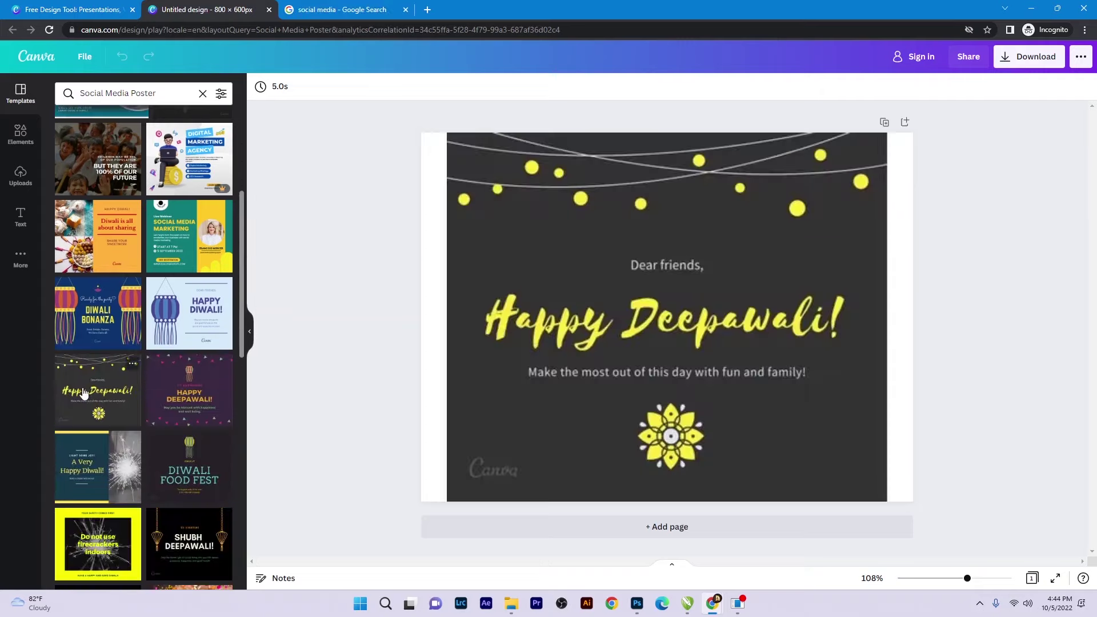
{"action": "left_click", "coordinate": [171, 370]}
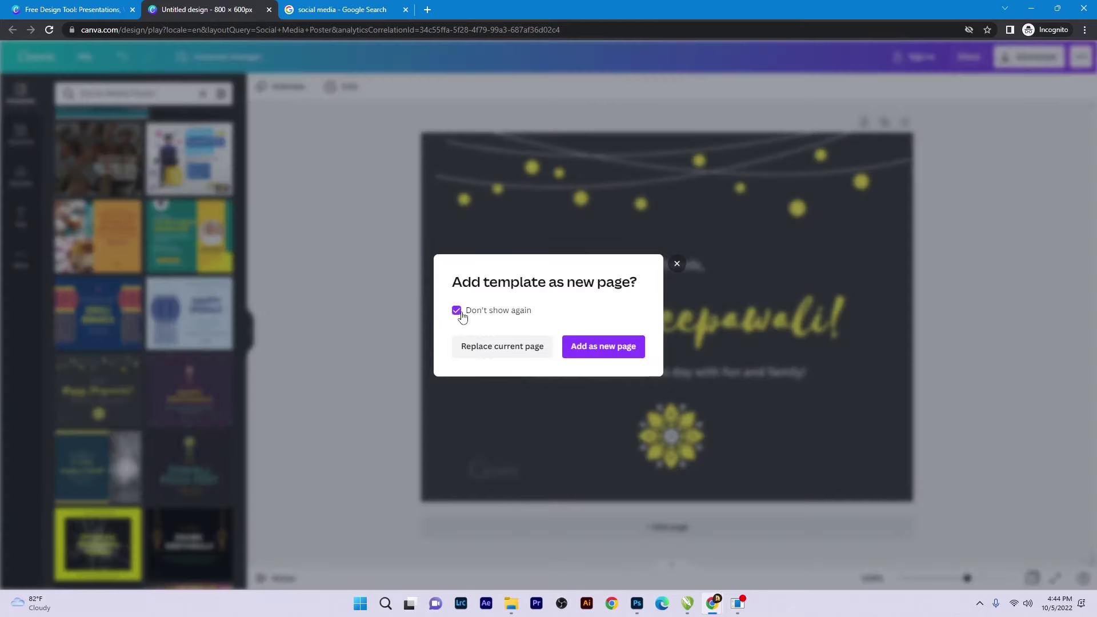
{"action": "left_click", "coordinate": [500, 354]}
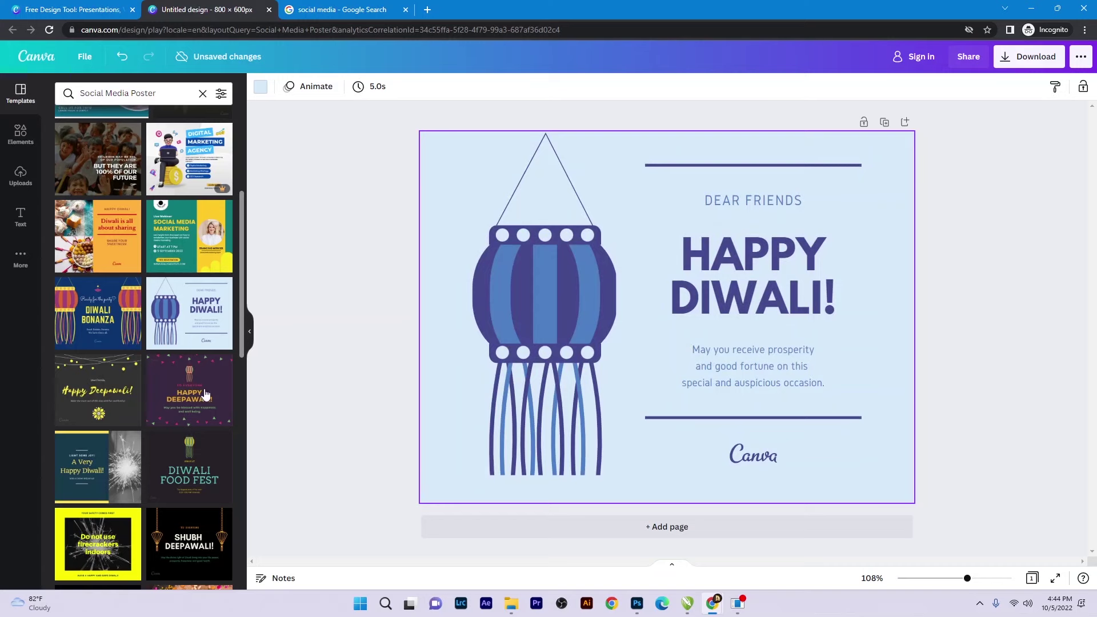
- Apply the purple Happy Deepawali template and view its heading's font list
{"action": "left_click", "coordinate": [167, 402]}
{"action": "left_click", "coordinate": [701, 363]}
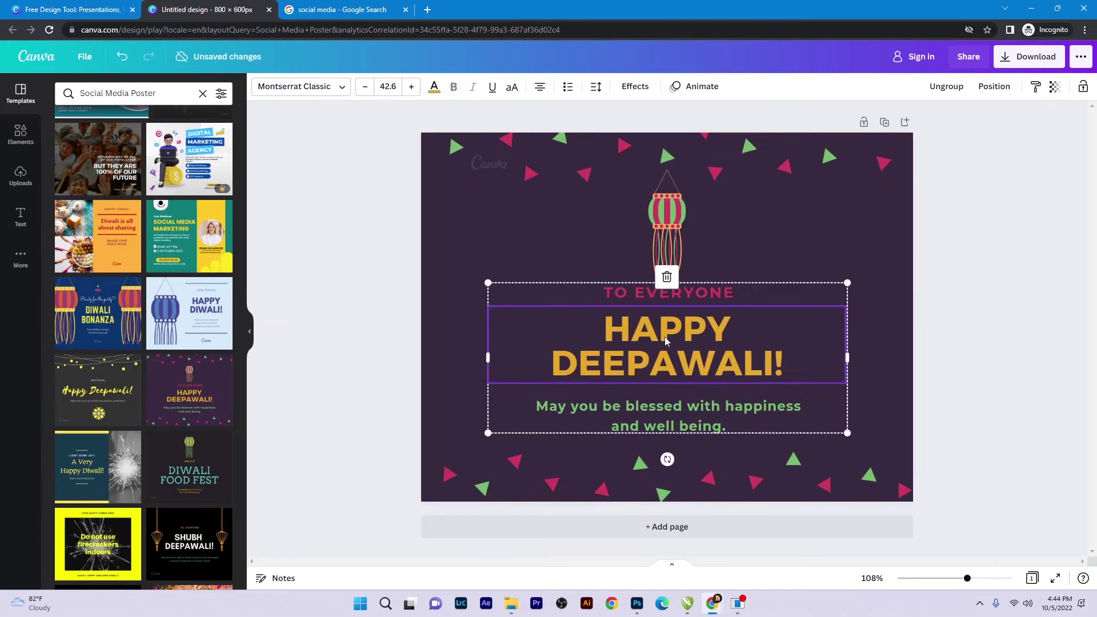
{"action": "left_click", "coordinate": [287, 91]}
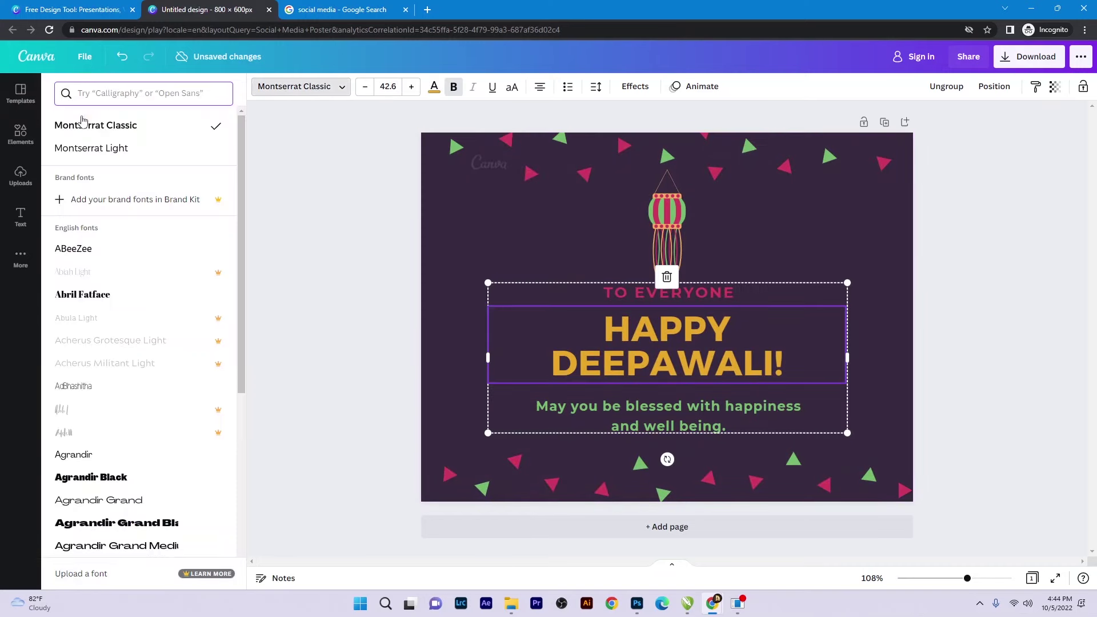
{"action": "left_click", "coordinate": [21, 92]}
- Try the SHUBH DEEPAWALI template, then load the Happy Children's Day template
{"action": "scroll", "coordinate": [131, 354], "scroll_direction": "down", "scroll_amount": 3}
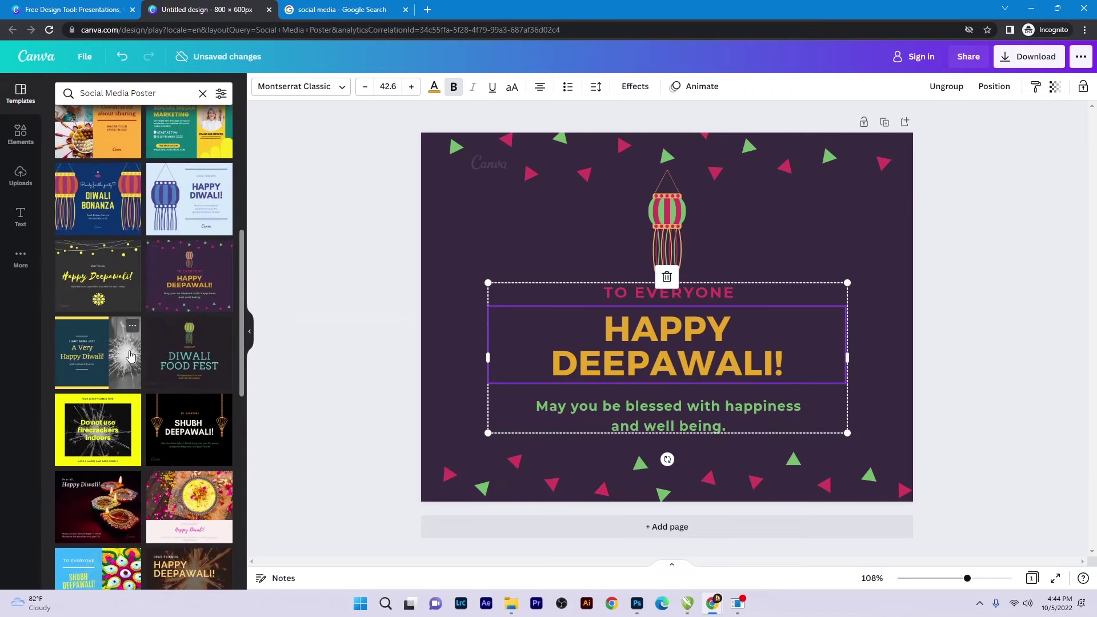
{"action": "scroll", "coordinate": [130, 354], "scroll_direction": "down", "scroll_amount": 3}
{"action": "scroll", "coordinate": [131, 354], "scroll_direction": "down", "scroll_amount": 3}
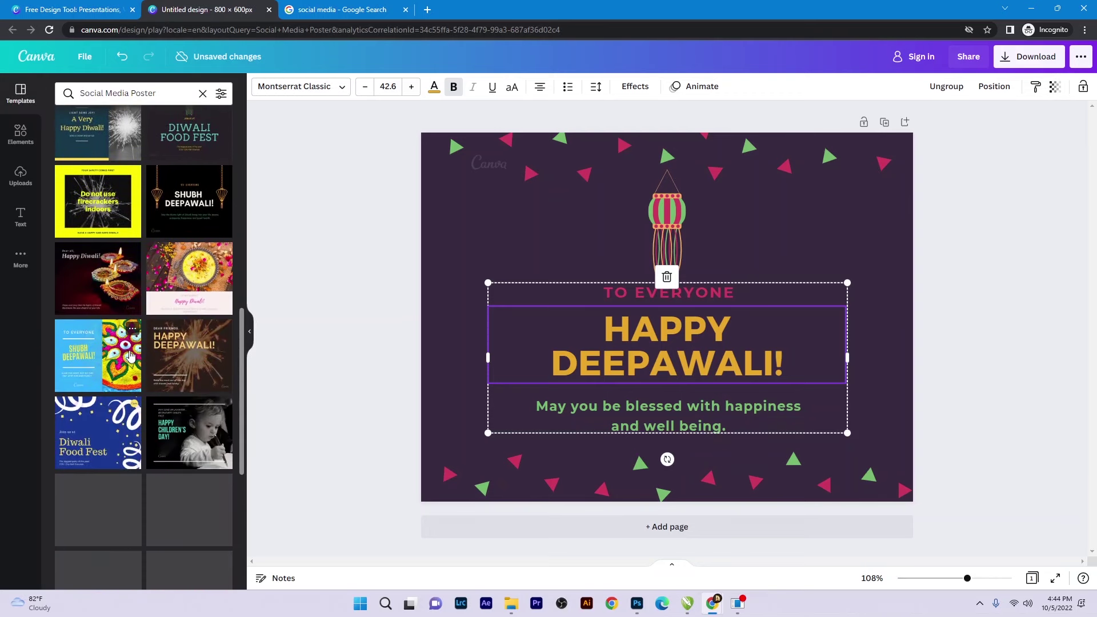
{"action": "left_click", "coordinate": [191, 219]}
{"action": "scroll", "coordinate": [154, 360], "scroll_direction": "down", "scroll_amount": 2}
{"action": "scroll", "coordinate": [148, 360], "scroll_direction": "down", "scroll_amount": 3}
{"action": "scroll", "coordinate": [149, 360], "scroll_direction": "down", "scroll_amount": 1}
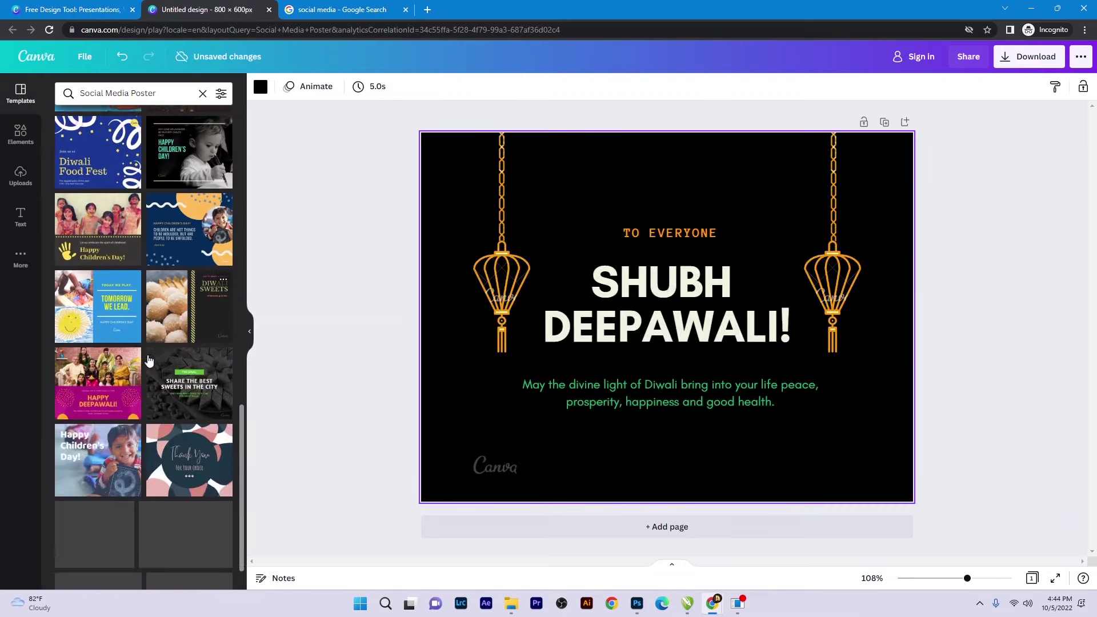
{"action": "scroll", "coordinate": [148, 360], "scroll_direction": "down", "scroll_amount": 1}
{"action": "left_click", "coordinate": [104, 396]}
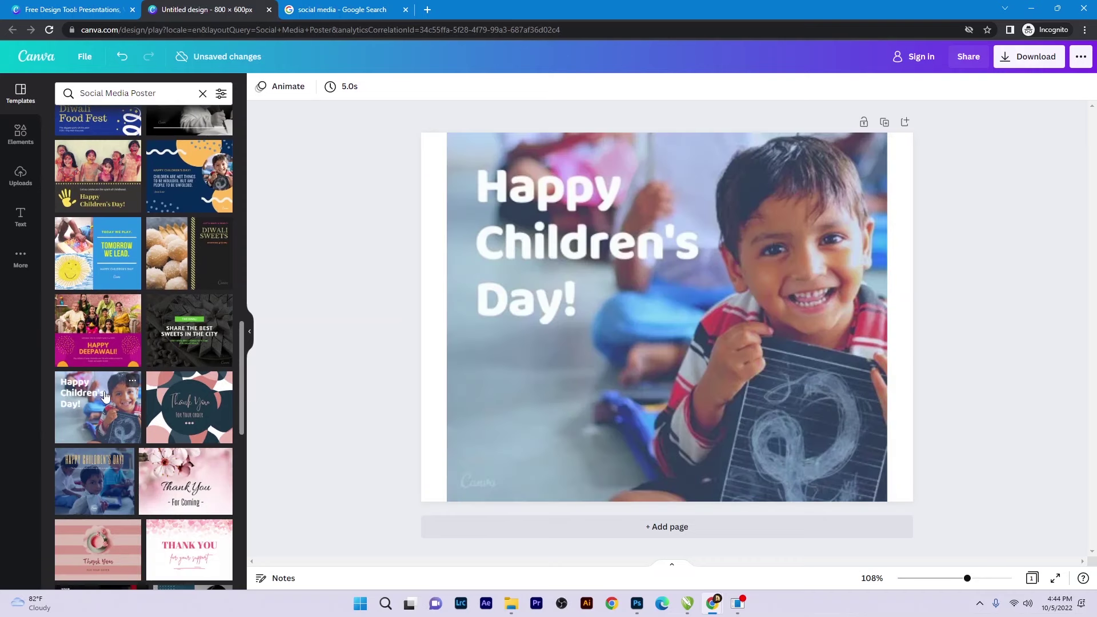
- Check the heading fonts of the Happy Children's Day and Fitness Center templates
{"action": "left_click", "coordinate": [513, 261]}
{"action": "left_click", "coordinate": [286, 88]}
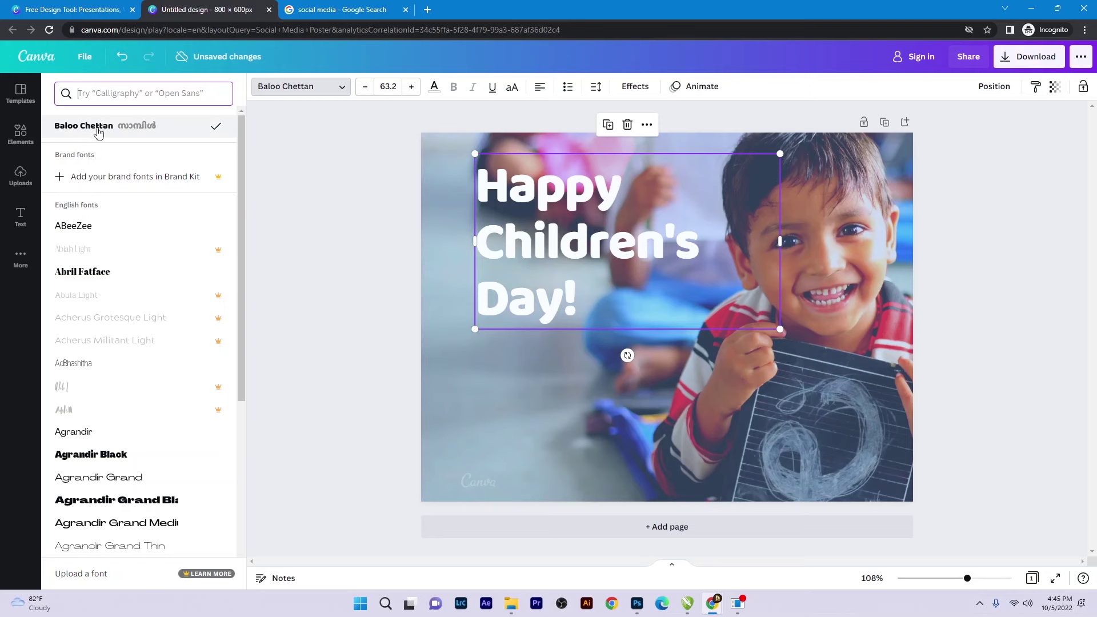
{"action": "key", "text": "Escape"}
{"action": "scroll", "coordinate": [166, 343], "scroll_direction": "down", "scroll_amount": 5}
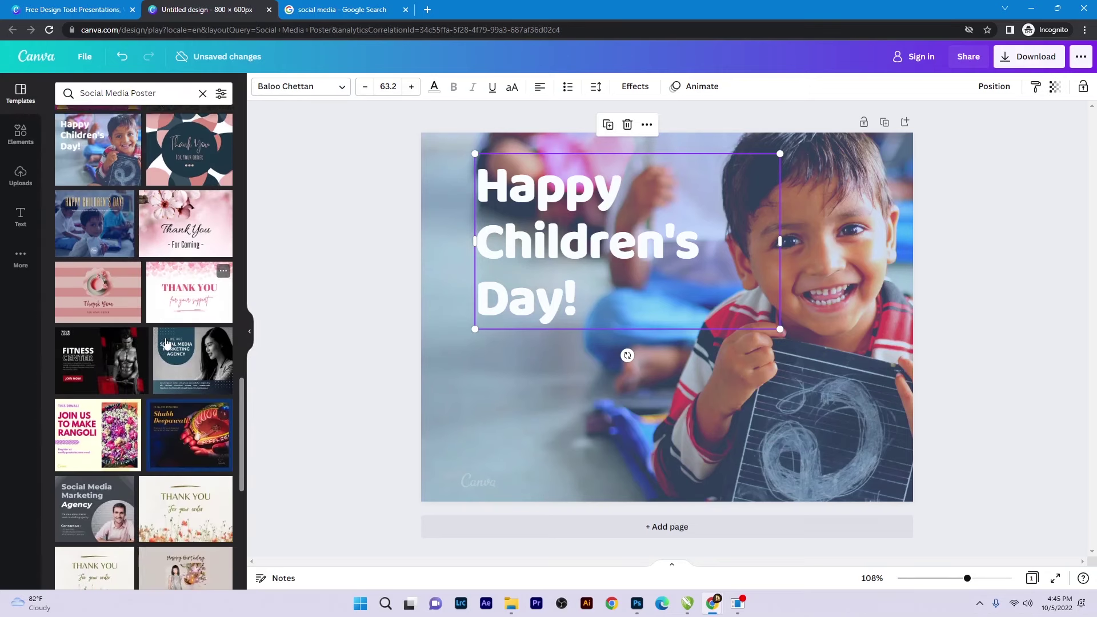
{"action": "left_click", "coordinate": [89, 343]}
{"action": "left_click", "coordinate": [507, 268]}
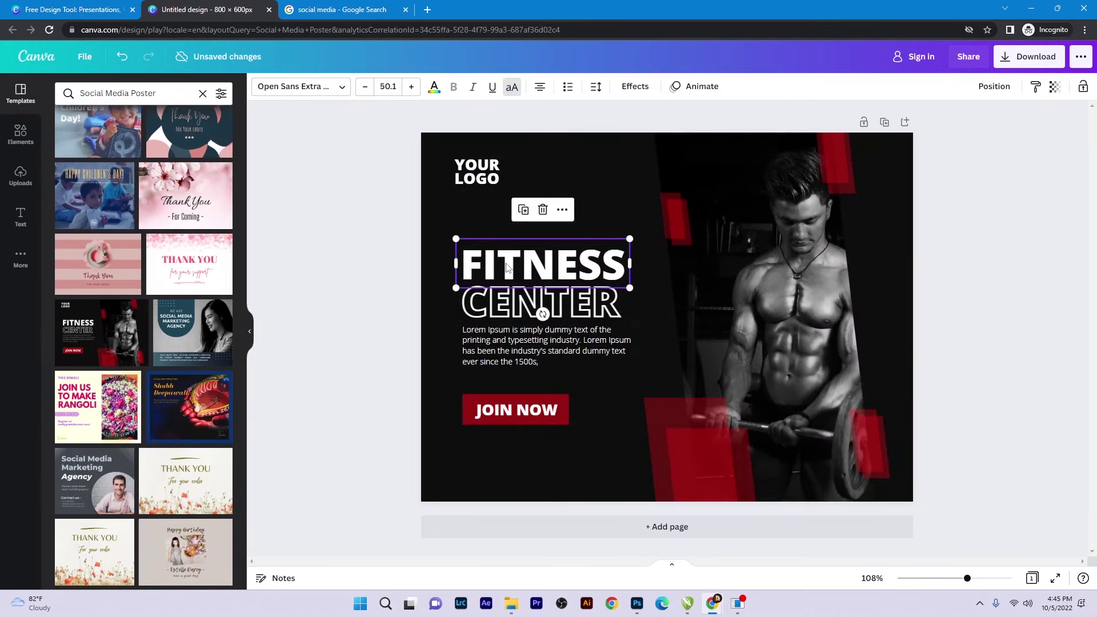
{"action": "left_click", "coordinate": [321, 86]}
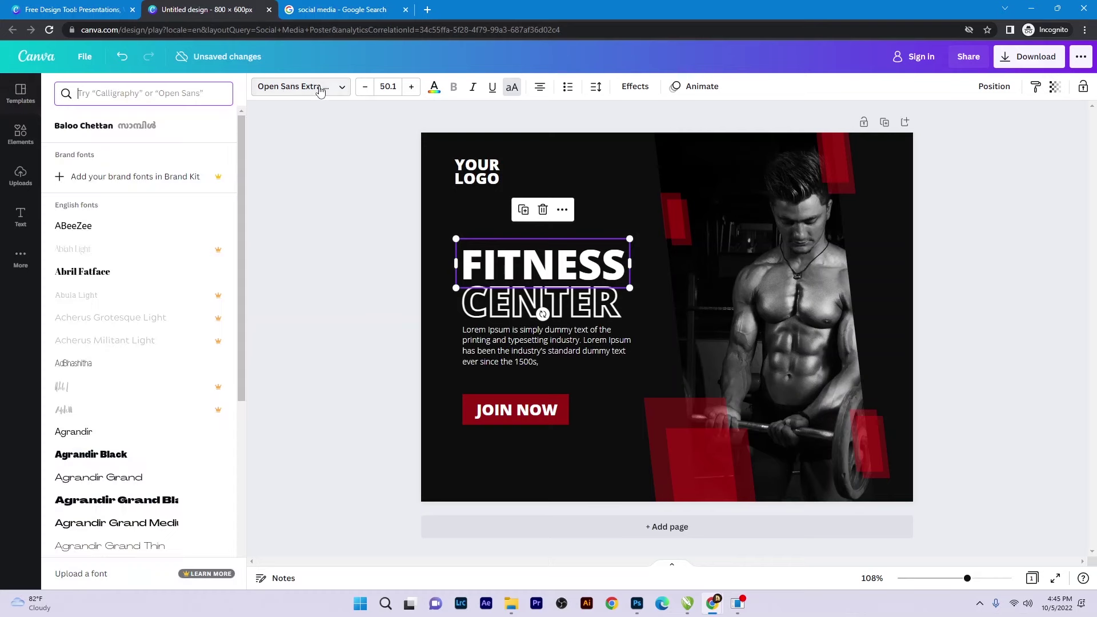
{"action": "key", "text": "Escape"}
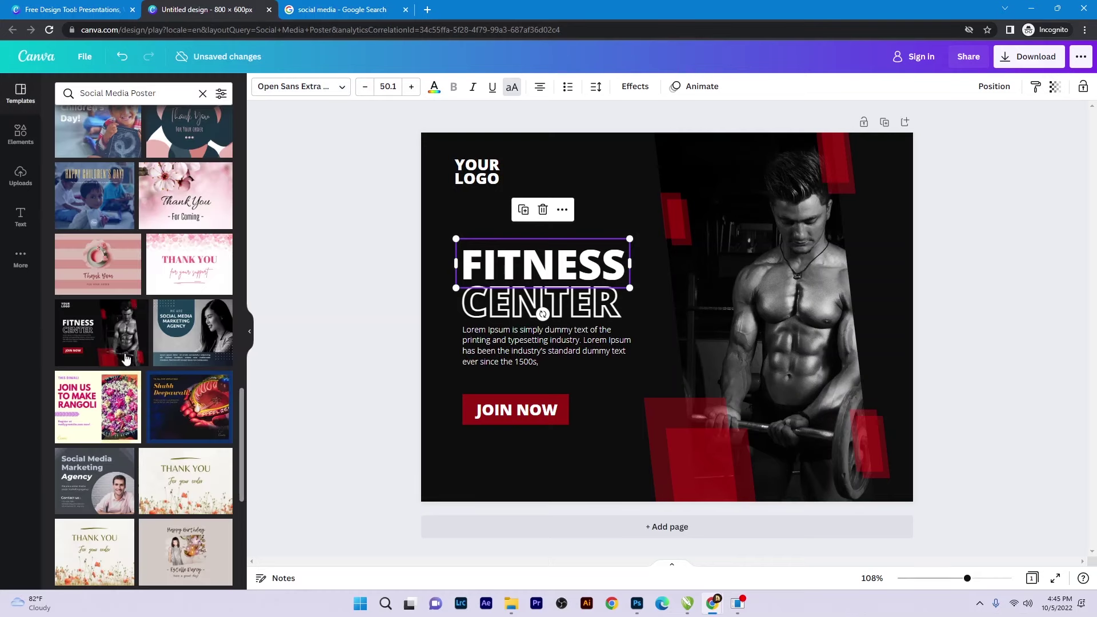
- Check the fonts of the Thank You for your order template, then apply the pink Thank You template
{"action": "scroll", "coordinate": [122, 366], "scroll_direction": "down", "scroll_amount": 2}
{"action": "left_click", "coordinate": [96, 420]}
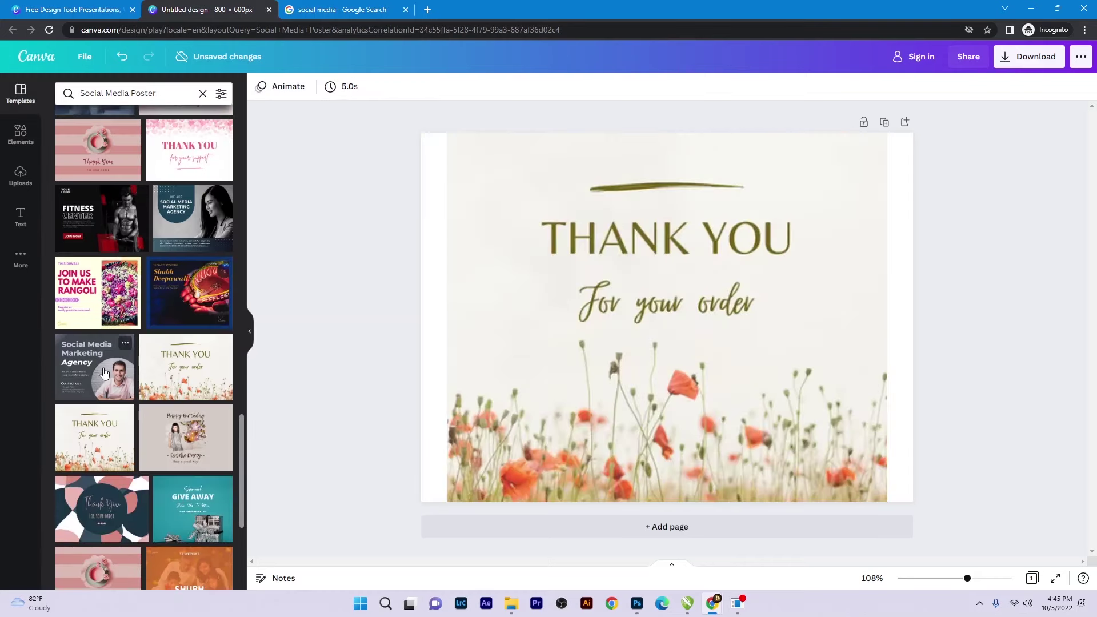
{"action": "left_click", "coordinate": [573, 241]}
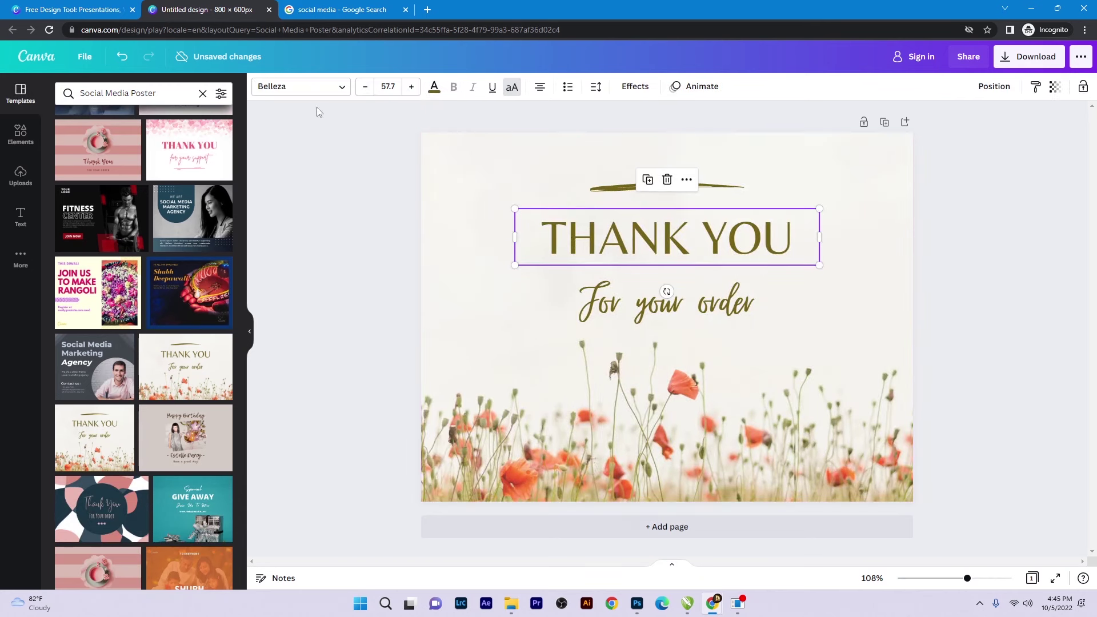
{"action": "left_click", "coordinate": [587, 307]}
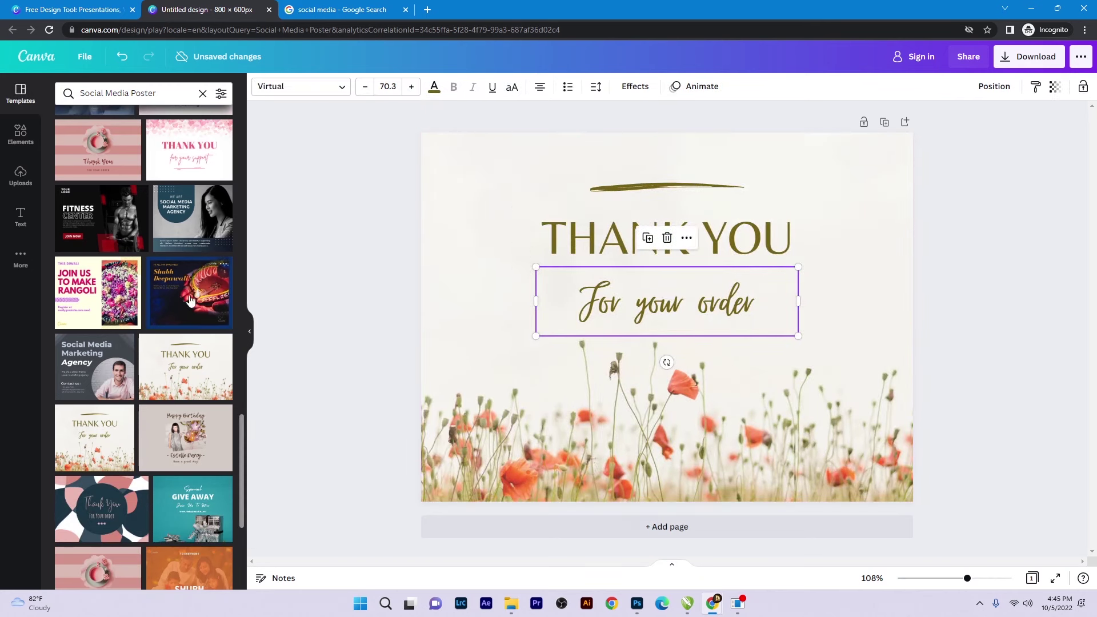
{"action": "scroll", "coordinate": [190, 300], "scroll_direction": "down", "scroll_amount": 4}
{"action": "scroll", "coordinate": [197, 331], "scroll_direction": "down", "scroll_amount": 2}
{"action": "scroll", "coordinate": [201, 349], "scroll_direction": "down", "scroll_amount": 1}
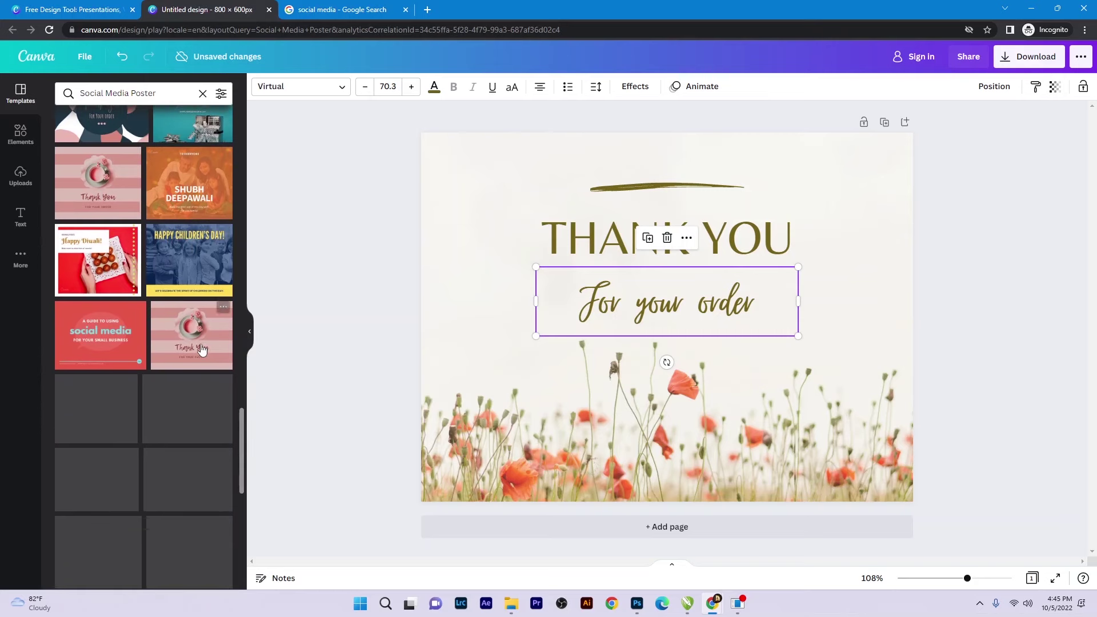
{"action": "left_click", "coordinate": [201, 349]}
- Load the Happy Birthday template and select its heading to see the font
{"action": "scroll", "coordinate": [155, 352], "scroll_direction": "down", "scroll_amount": 3}
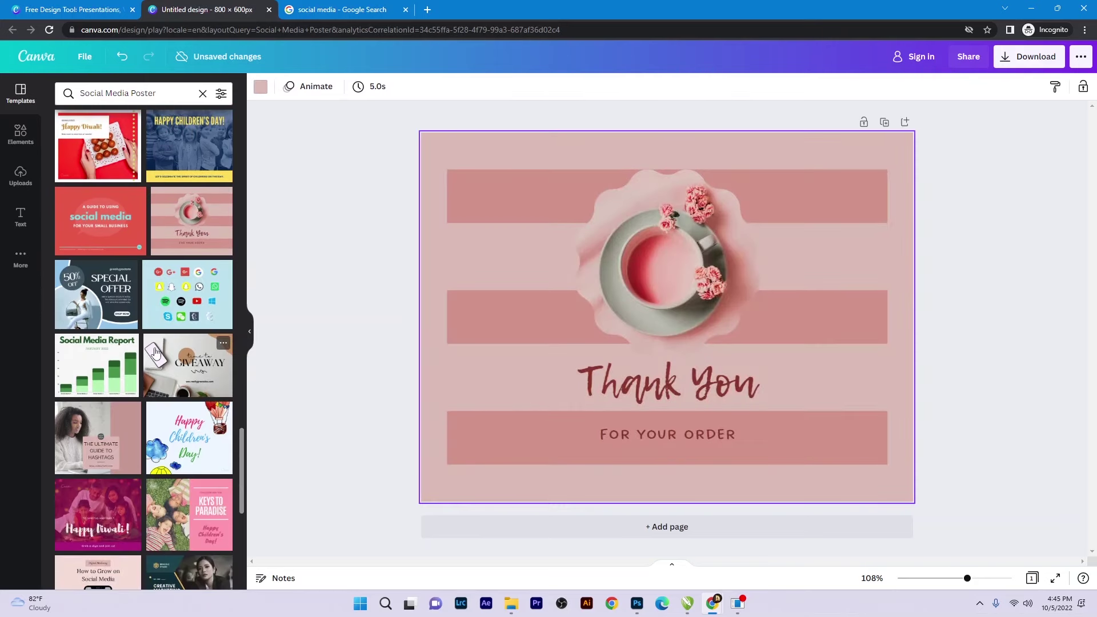
{"action": "scroll", "coordinate": [160, 343], "scroll_direction": "down", "scroll_amount": 1}
{"action": "scroll", "coordinate": [163, 340], "scroll_direction": "down", "scroll_amount": 1}
{"action": "scroll", "coordinate": [163, 340], "scroll_direction": "down", "scroll_amount": 3}
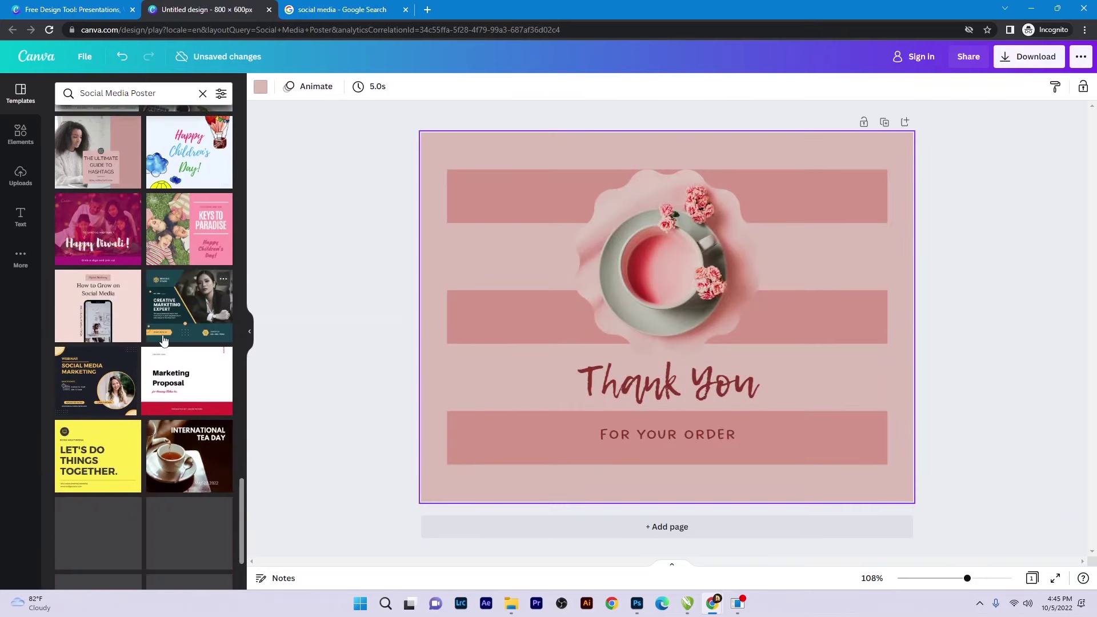
{"action": "scroll", "coordinate": [179, 387], "scroll_direction": "down", "scroll_amount": 1}
{"action": "scroll", "coordinate": [187, 400], "scroll_direction": "down", "scroll_amount": 1}
{"action": "scroll", "coordinate": [187, 402], "scroll_direction": "down", "scroll_amount": 1}
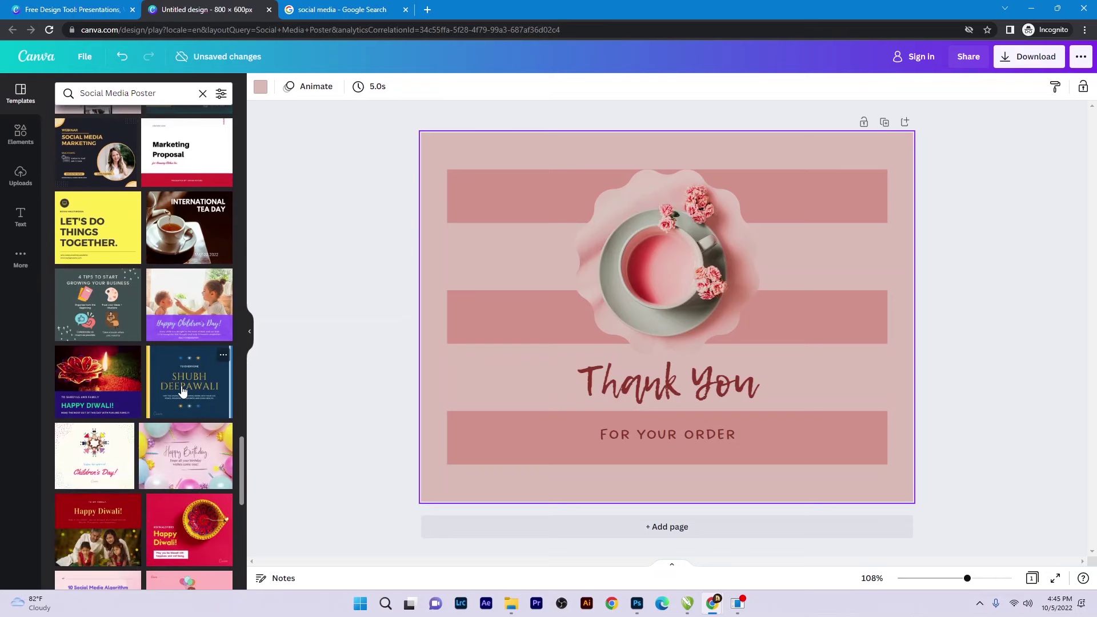
{"action": "scroll", "coordinate": [170, 373], "scroll_direction": "down", "scroll_amount": 2}
{"action": "left_click", "coordinate": [170, 338]}
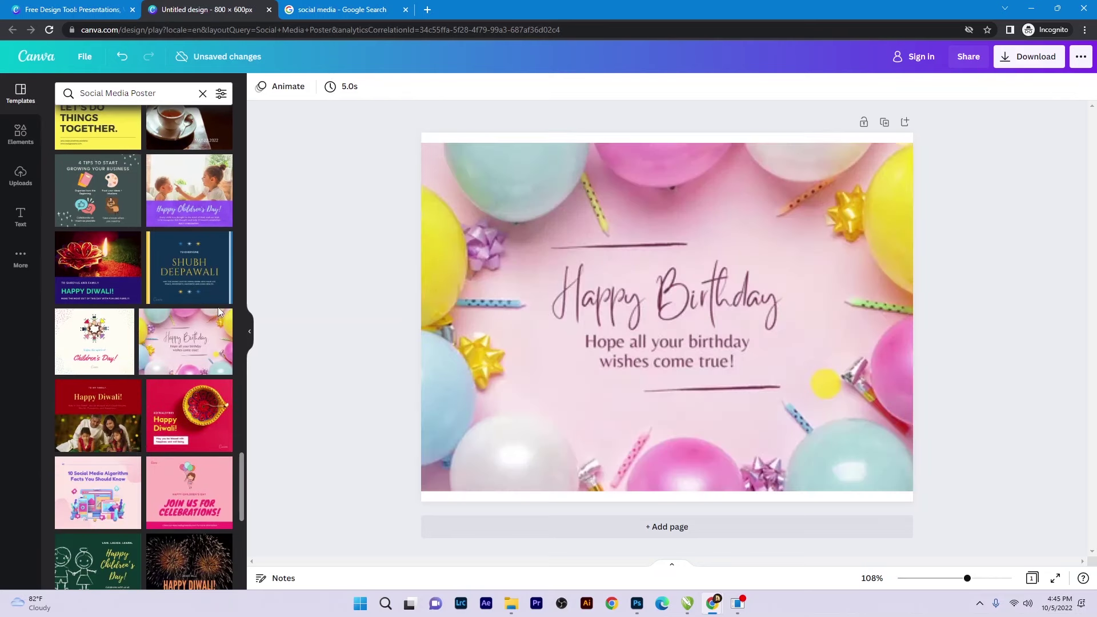
{"action": "left_click", "coordinate": [557, 308]}
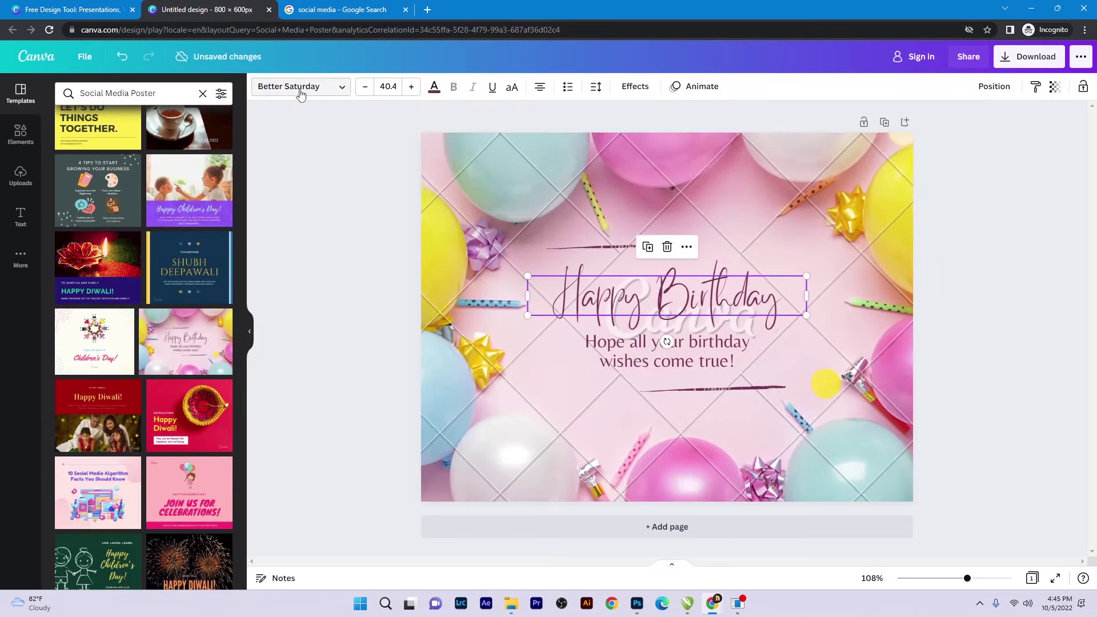
- Load the blue Happy Children's Day template and select its heading to check the font
{"action": "scroll", "coordinate": [99, 388], "scroll_direction": "down", "scroll_amount": 3}
{"action": "scroll", "coordinate": [98, 388], "scroll_direction": "down", "scroll_amount": 2}
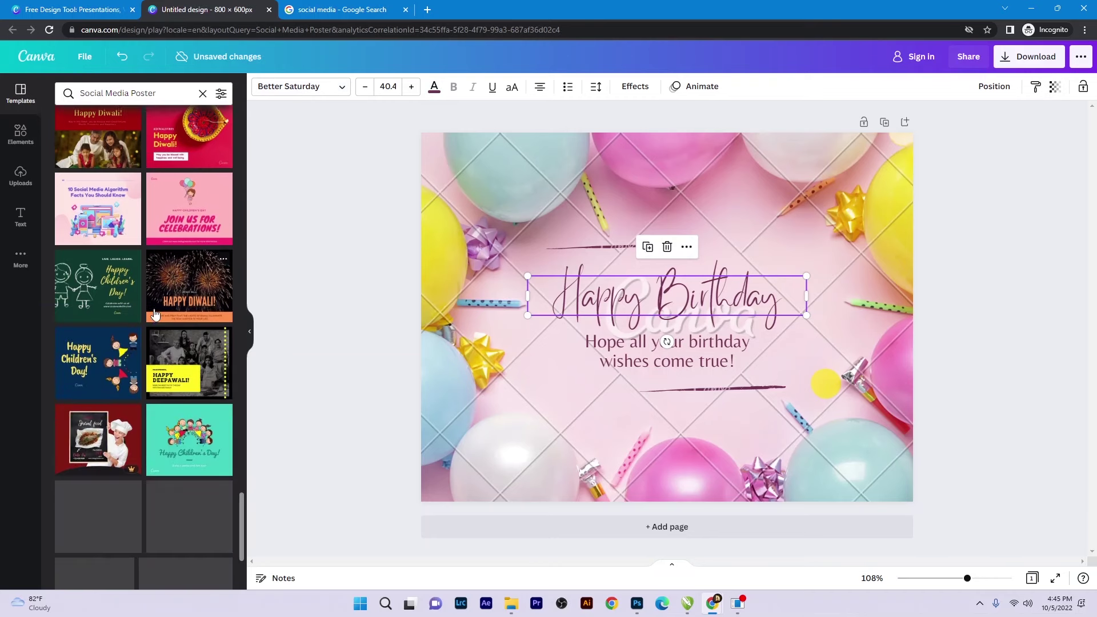
{"action": "left_click", "coordinate": [99, 388]}
{"action": "left_click", "coordinate": [575, 249]}
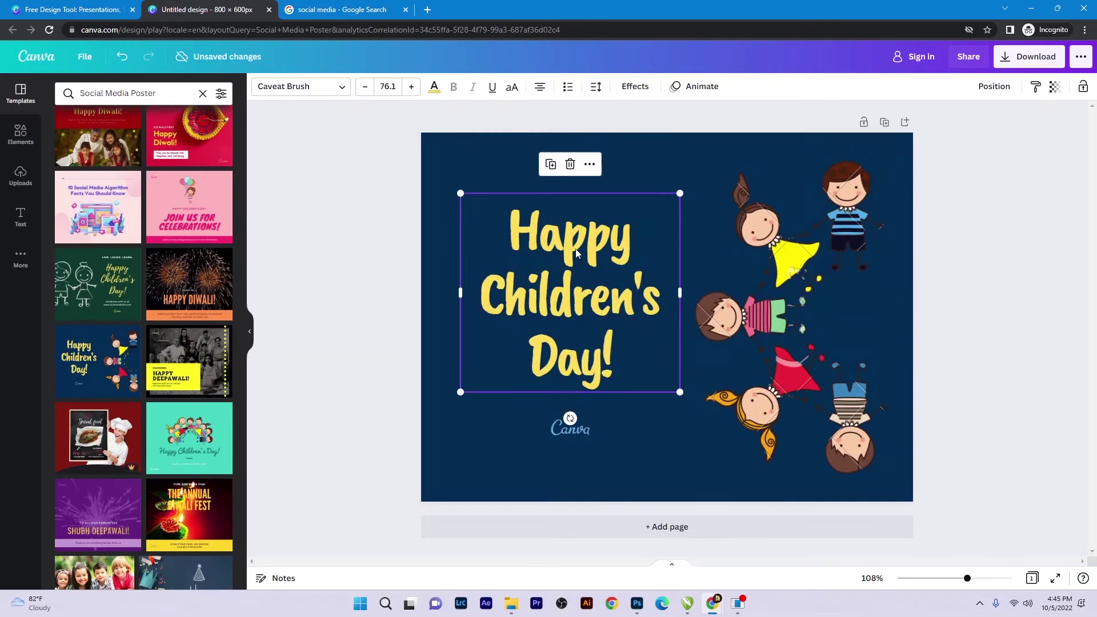
{"action": "scroll", "coordinate": [120, 343], "scroll_direction": "down", "scroll_amount": 3}
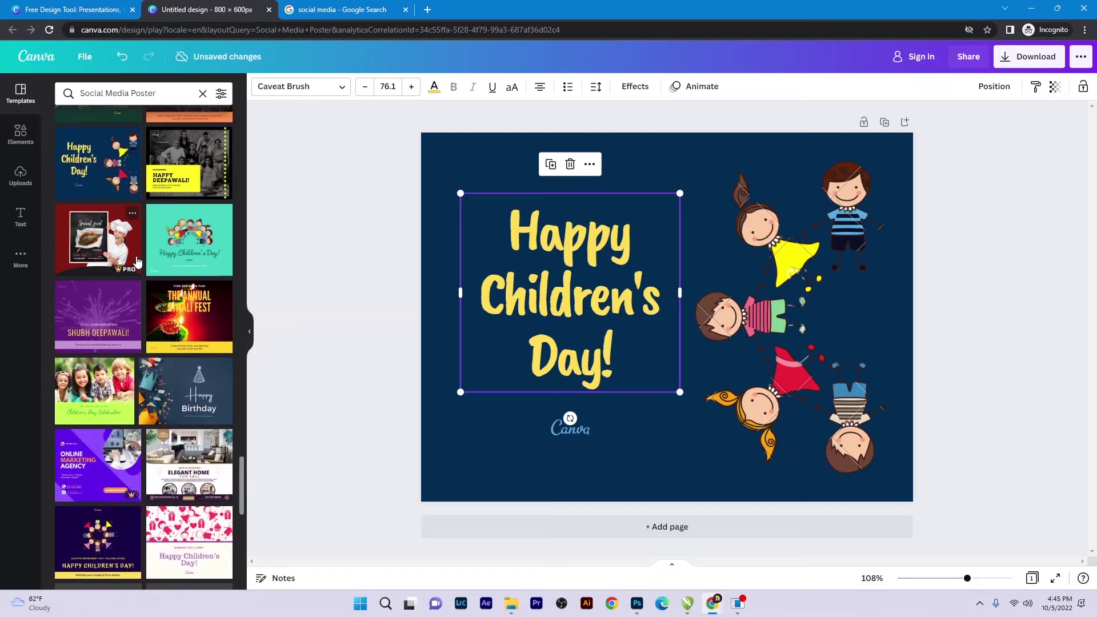
{"action": "scroll", "coordinate": [112, 388], "scroll_direction": "down", "scroll_amount": 2}
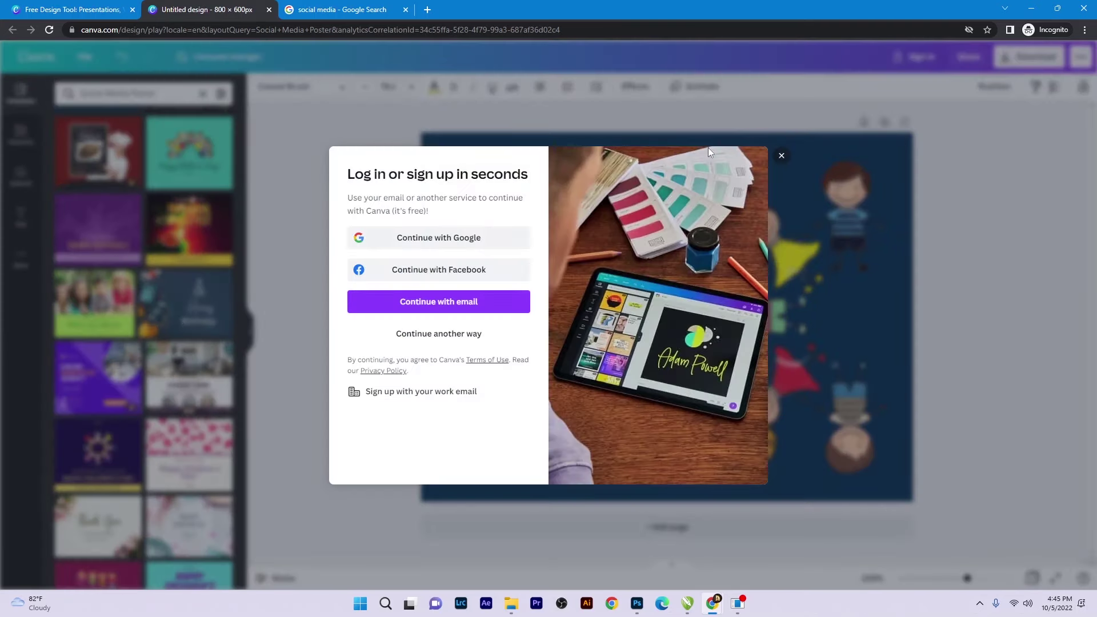
- Dismiss the sign-up prompt and search templates for 'Gym Banner'
{"action": "left_click", "coordinate": [782, 156]}
{"action": "left_click", "coordinate": [145, 96]}
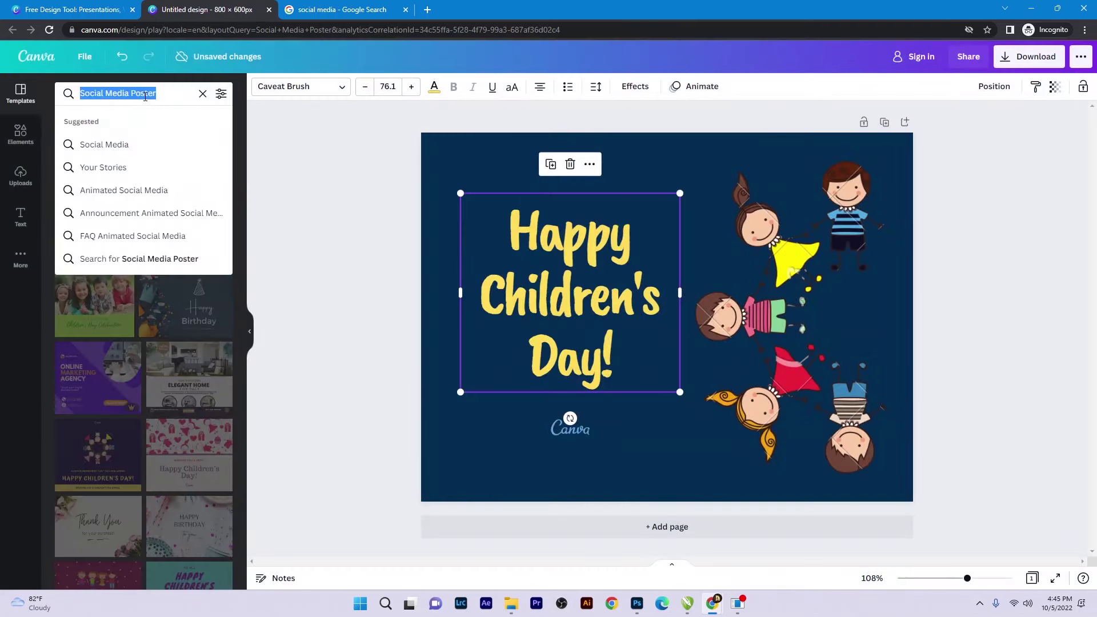
{"action": "type", "text": "Gym Banner"}
{"action": "key", "text": "Return"}
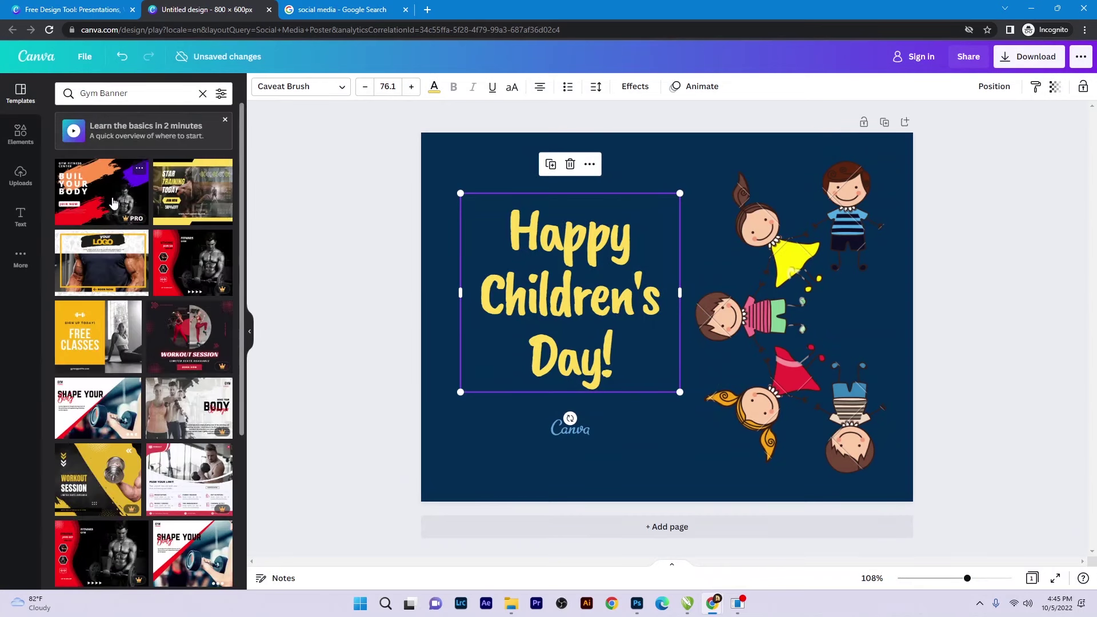
- Load the Star Training Today gym template and check the TRAINING text's font
{"action": "left_click", "coordinate": [171, 187]}
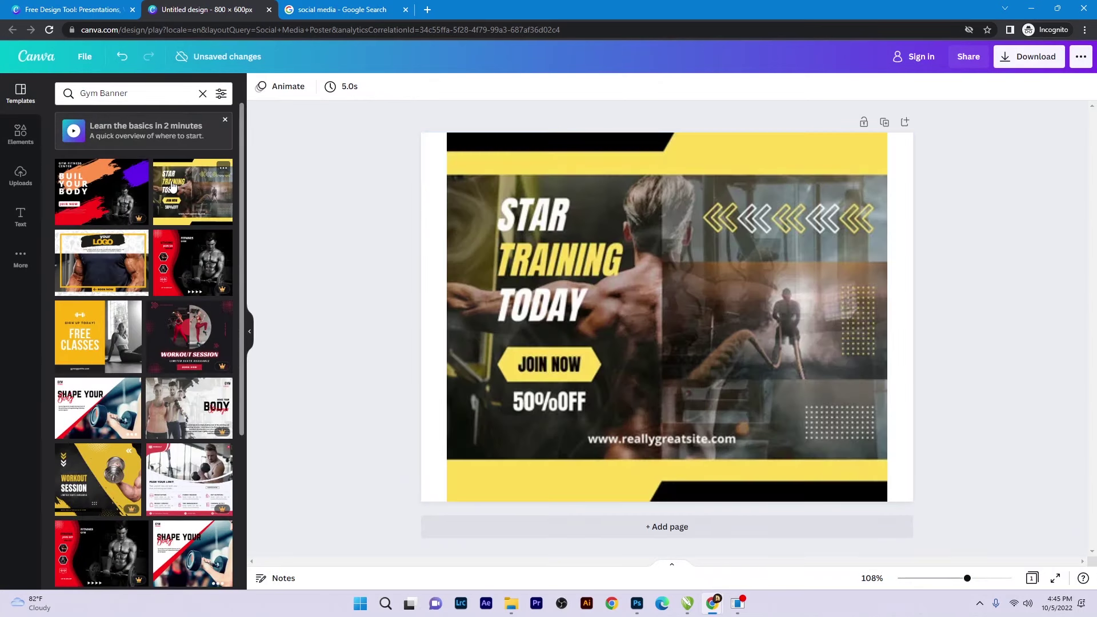
{"action": "left_click", "coordinate": [541, 266]}
{"action": "left_click", "coordinate": [276, 87]}
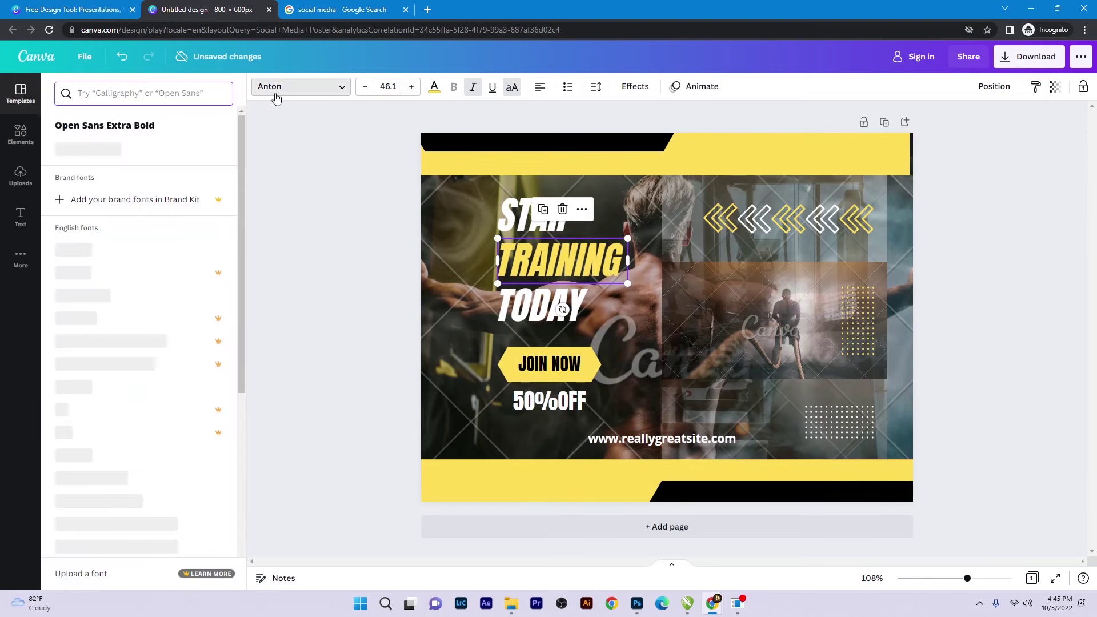
{"action": "left_click", "coordinate": [279, 92]}
{"action": "scroll", "coordinate": [158, 318], "scroll_direction": "down", "scroll_amount": 2}
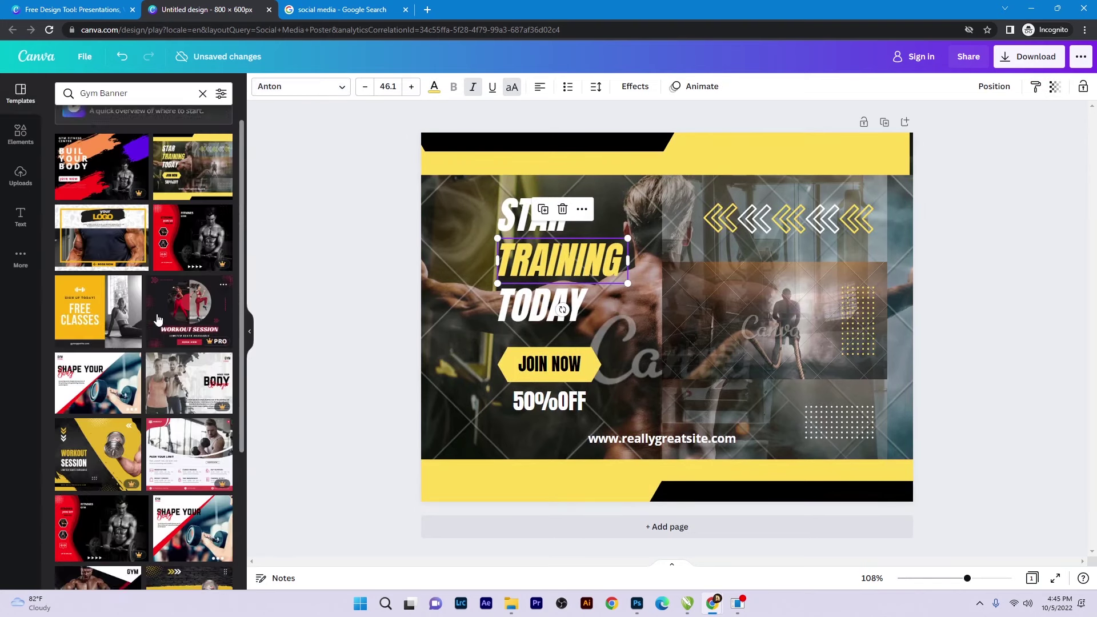
{"action": "scroll", "coordinate": [158, 318], "scroll_direction": "down", "scroll_amount": 1}
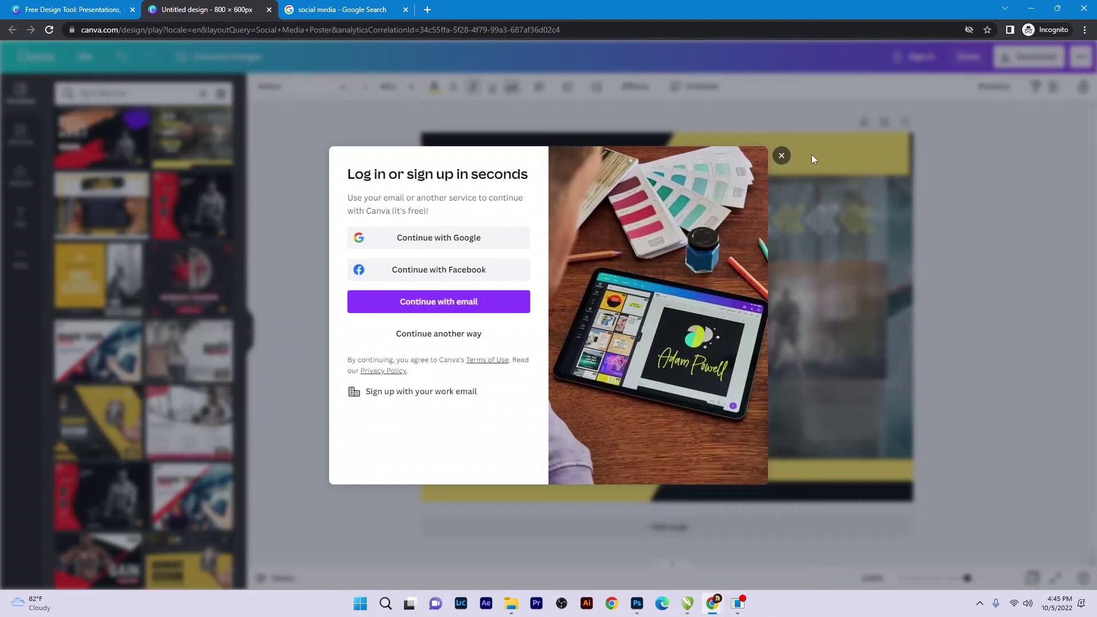
{"action": "left_click", "coordinate": [781, 155]}
- Load the START Training Today template and check the fonts of its Training and START text
{"action": "scroll", "coordinate": [120, 390], "scroll_direction": "down", "scroll_amount": 3}
{"action": "scroll", "coordinate": [120, 390], "scroll_direction": "down", "scroll_amount": 3}
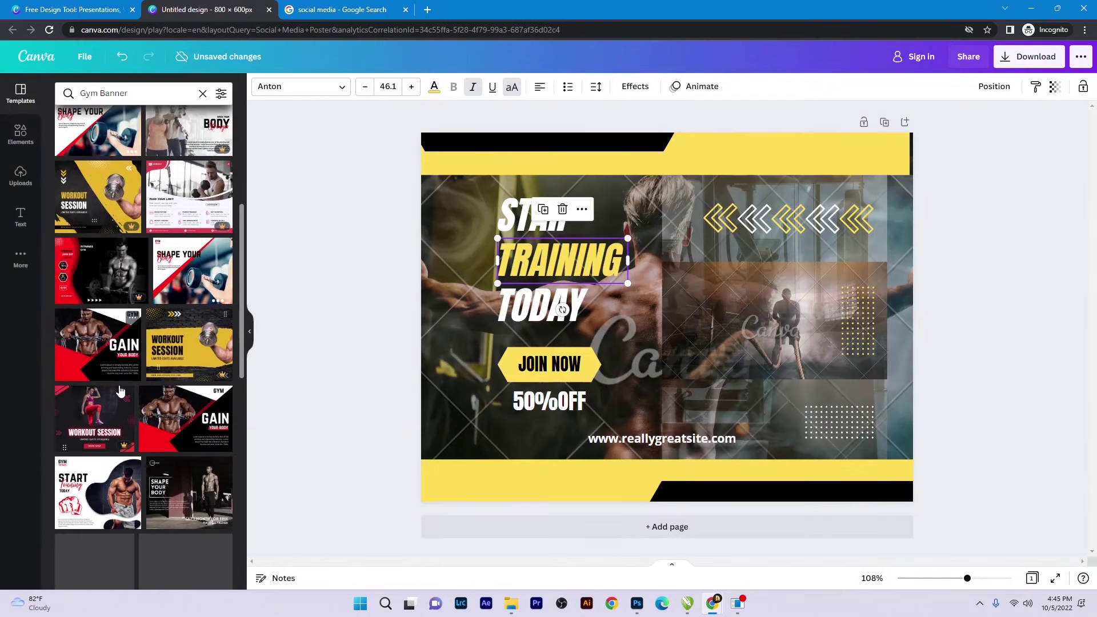
{"action": "scroll", "coordinate": [120, 390], "scroll_direction": "down", "scroll_amount": 2}
{"action": "left_click", "coordinate": [98, 372]}
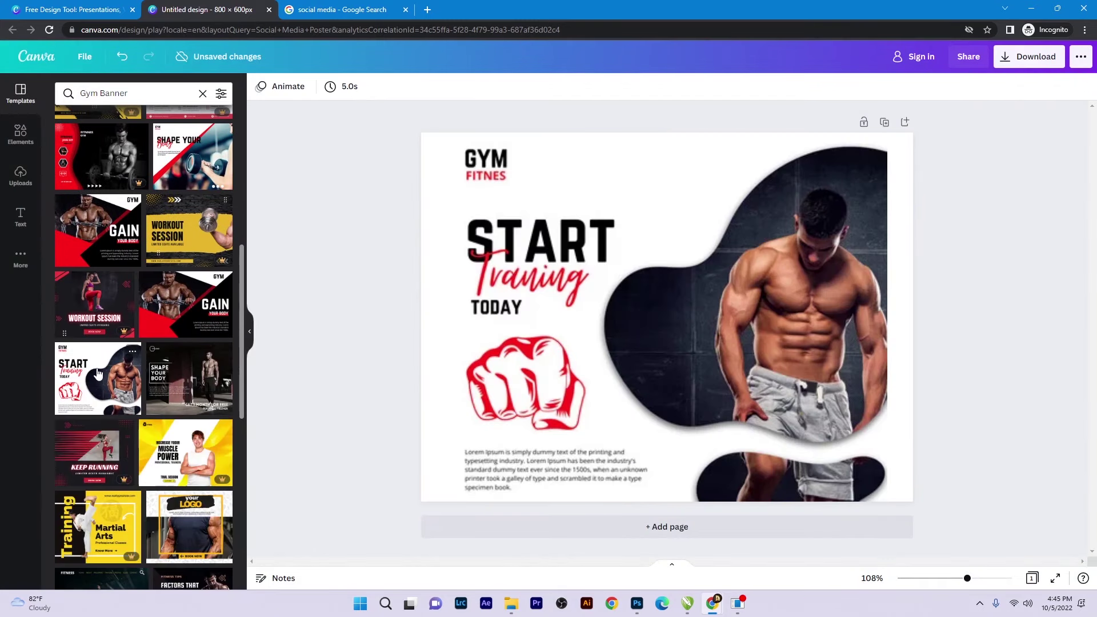
{"action": "left_click", "coordinate": [526, 288]}
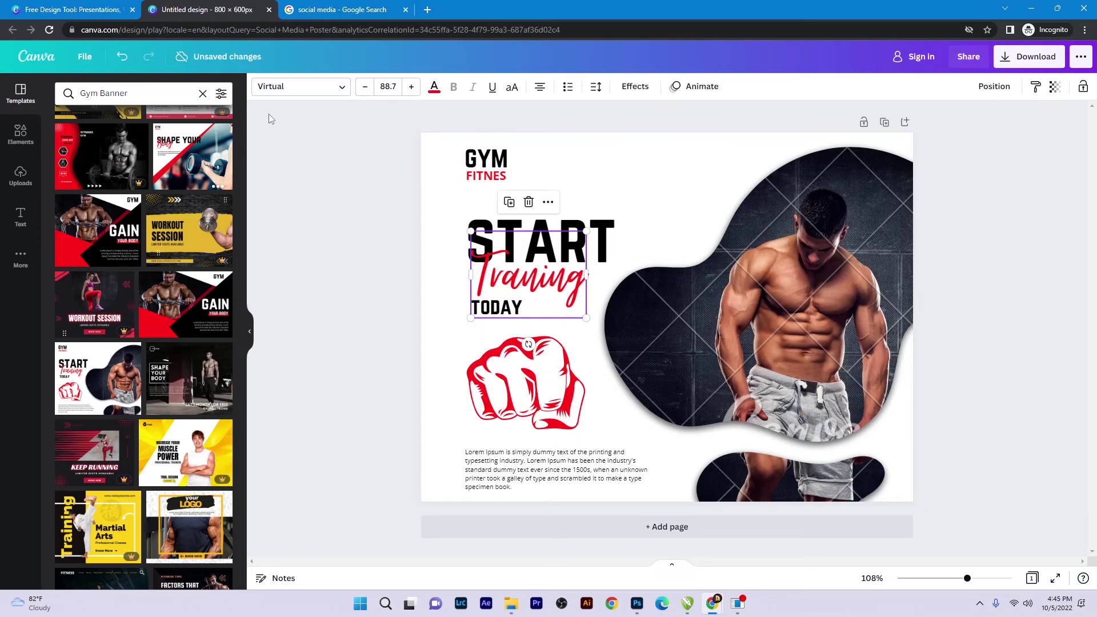
{"action": "scroll", "coordinate": [187, 357], "scroll_direction": "down", "scroll_amount": 2}
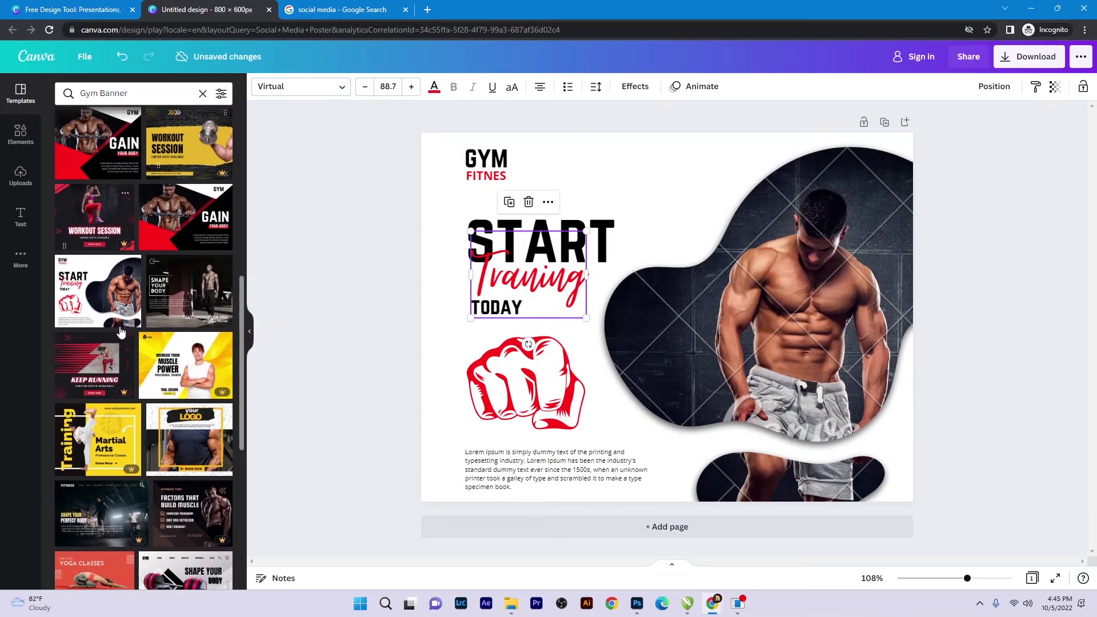
{"action": "left_click", "coordinate": [597, 227]}
{"action": "scroll", "coordinate": [94, 398], "scroll_direction": "down", "scroll_amount": 2}
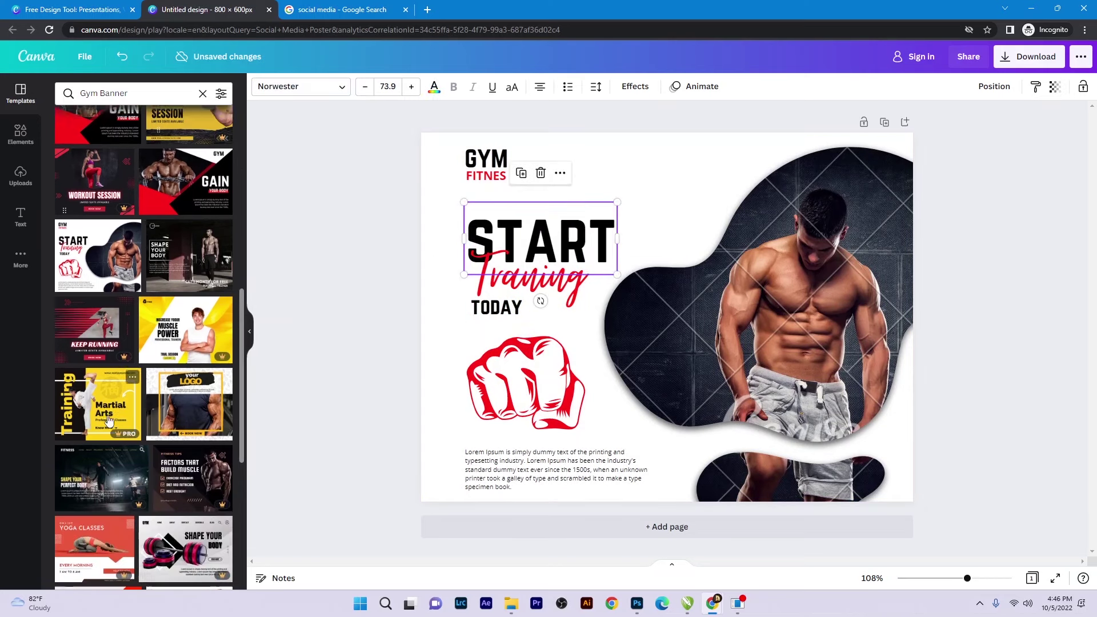
{"action": "scroll", "coordinate": [94, 398], "scroll_direction": "down", "scroll_amount": 1}
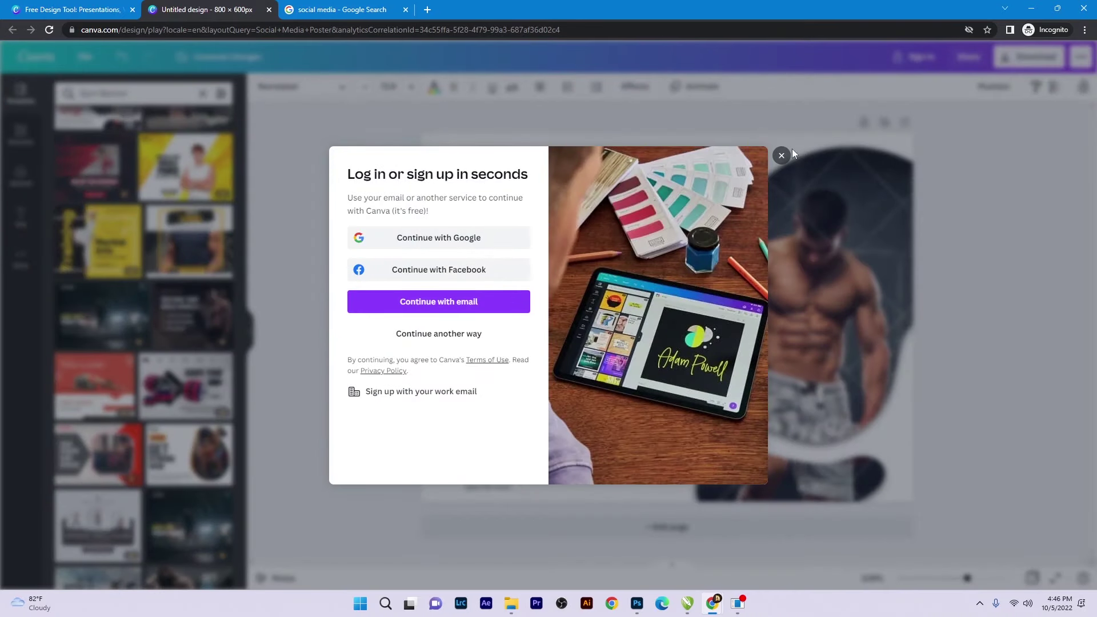
{"action": "left_click", "coordinate": [781, 155]}
- Load the Try the World with Us travel template and check the US text's font
{"action": "scroll", "coordinate": [133, 480], "scroll_direction": "down", "scroll_amount": 2}
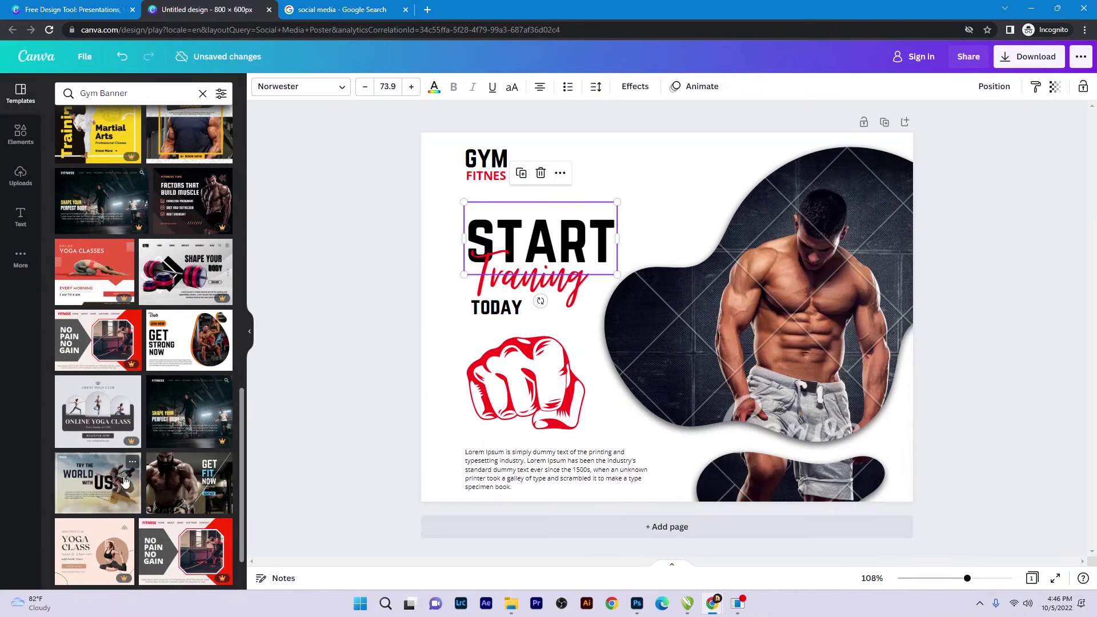
{"action": "left_click", "coordinate": [81, 493]}
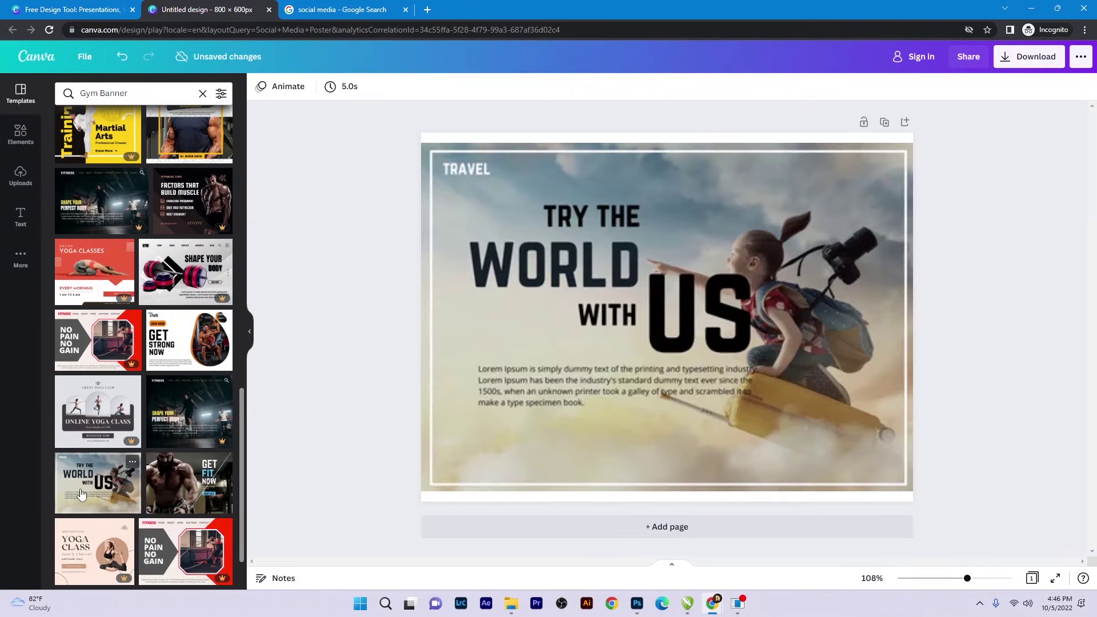
{"action": "left_click", "coordinate": [684, 308]}
{"action": "scroll", "coordinate": [161, 226], "scroll_direction": "up", "scroll_amount": 7}
{"action": "scroll", "coordinate": [161, 221], "scroll_direction": "up", "scroll_amount": 5}
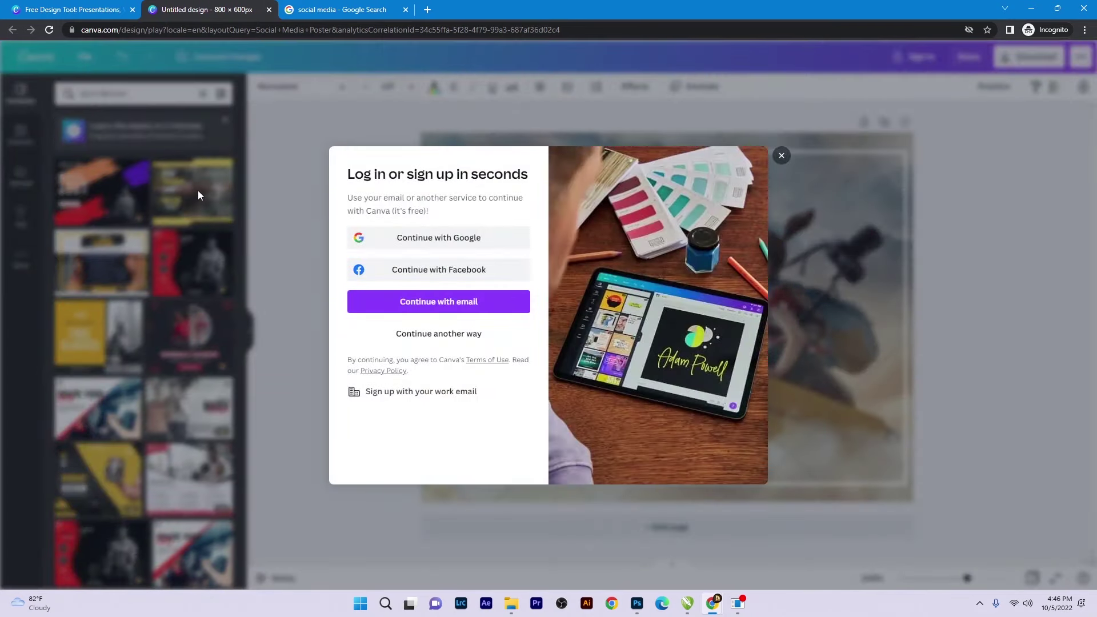
{"action": "left_click", "coordinate": [197, 190]}
- Run a 'Banner' template search, then search 'Wedding car' to list wedding card templates
{"action": "left_click", "coordinate": [138, 97]}
{"action": "type", "text": "B"}
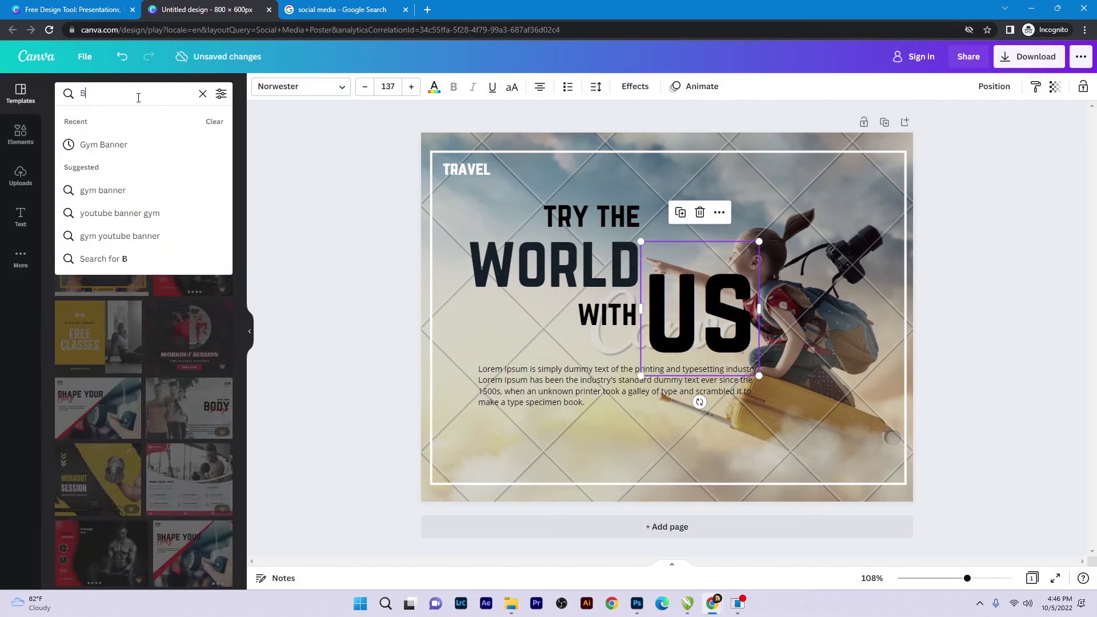
{"action": "type", "text": "anner"}
{"action": "key", "text": "Return"}
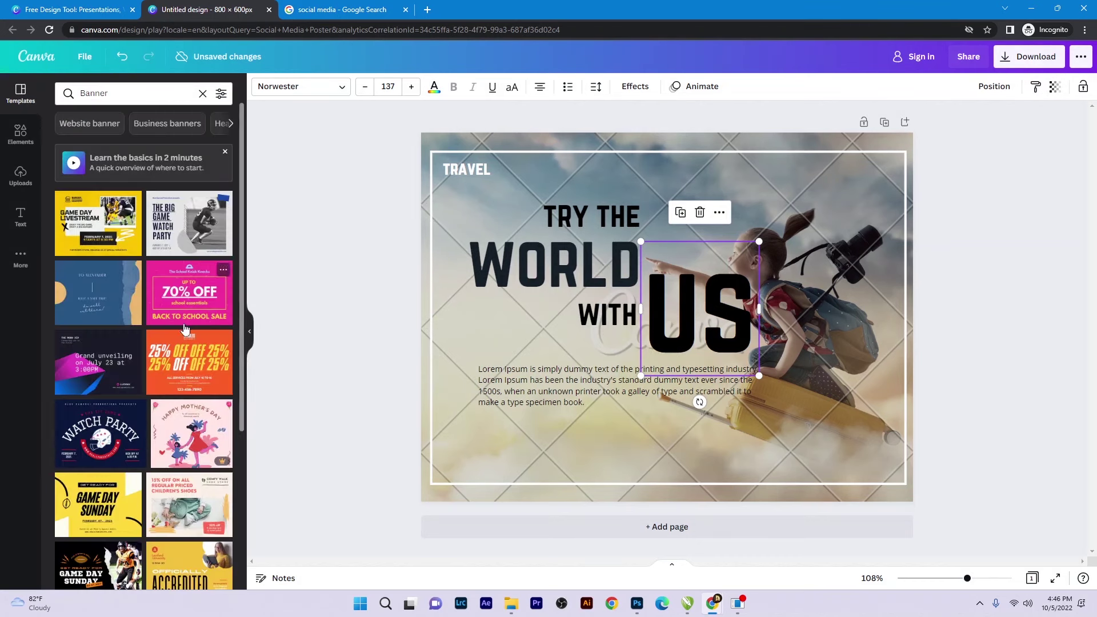
{"action": "left_click", "coordinate": [101, 101]}
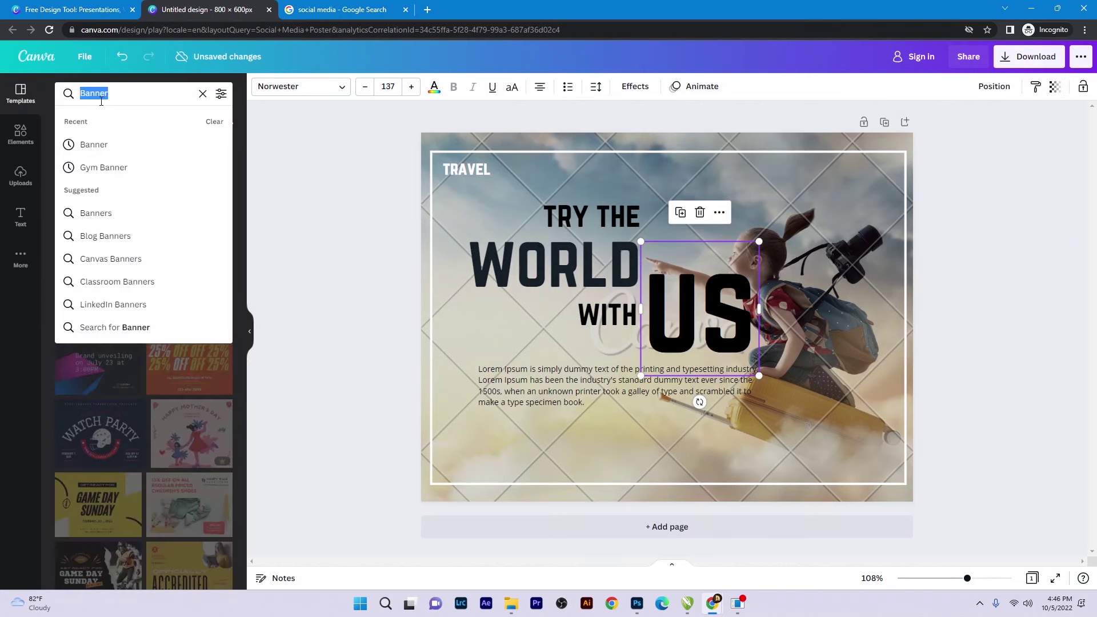
{"action": "type", "text": "Wedding c"}
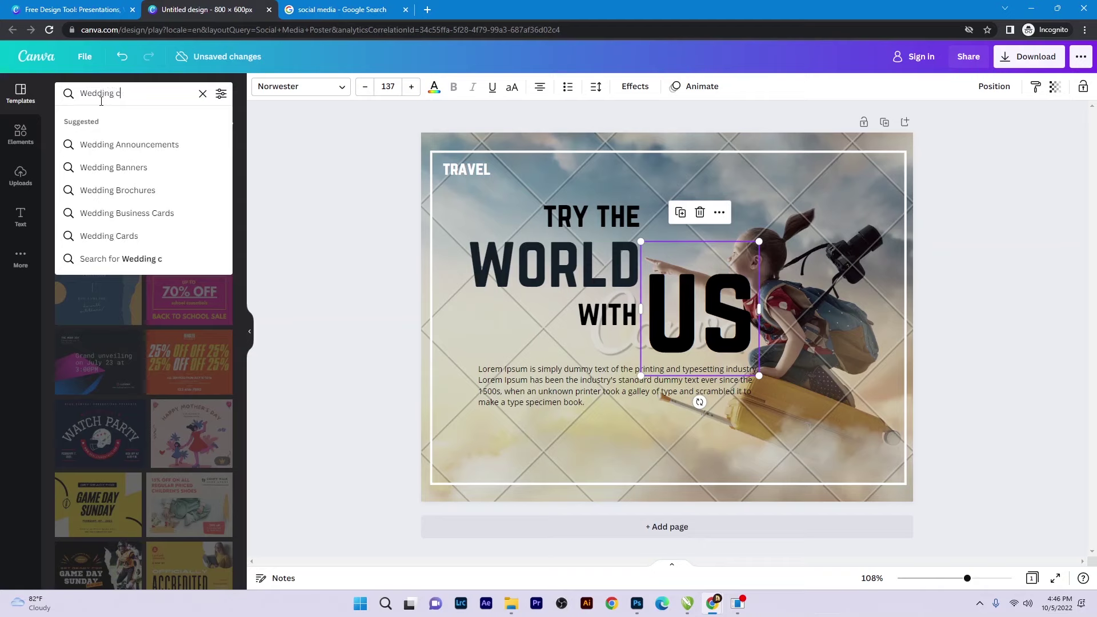
{"action": "type", "text": "ard"}
{"action": "key", "text": "Return"}
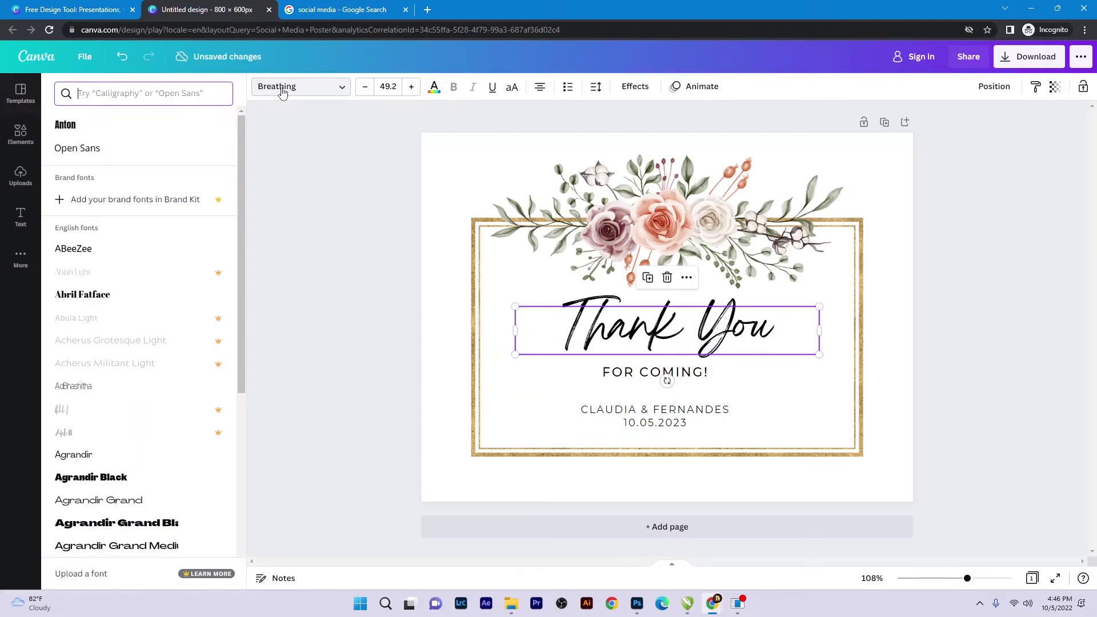
- Load the Thank You wedding card, paste 'जाने हिंदी फॉण्ट के बारे में' as its heading, and search fonts for 'hindi'
{"action": "left_click", "coordinate": [280, 89]}
{"action": "left_click", "coordinate": [307, 198]}
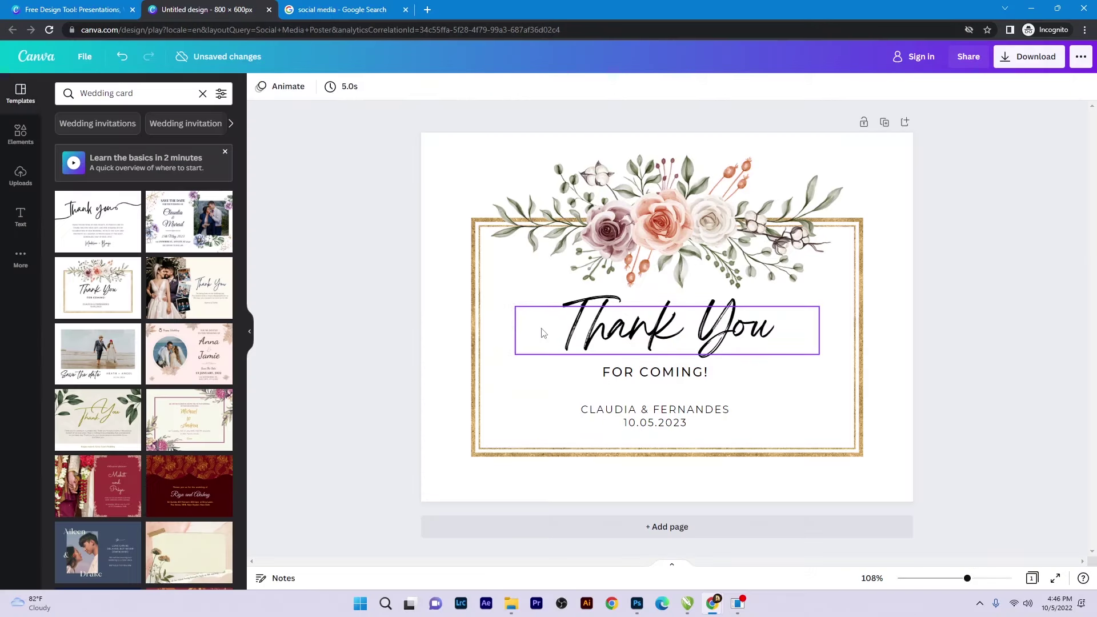
{"action": "left_click", "coordinate": [596, 334]}
{"action": "double_click", "coordinate": [596, 333]}
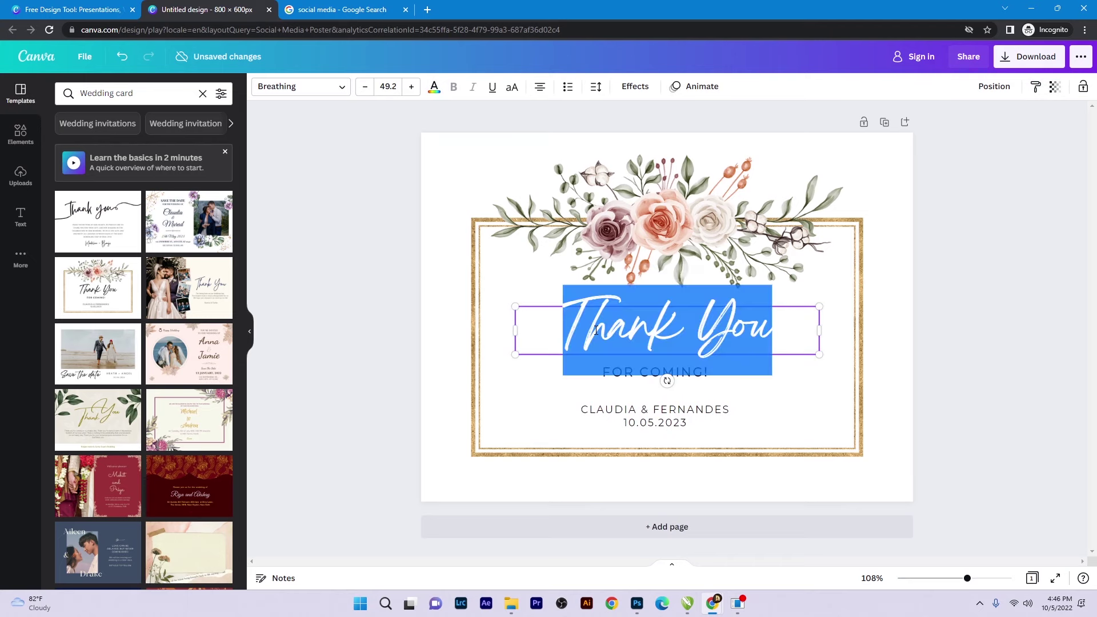
{"action": "type", "text": "जाने हिंदी फॉण्ट के बारे में"}
{"action": "key", "text": "ctrl+a"}
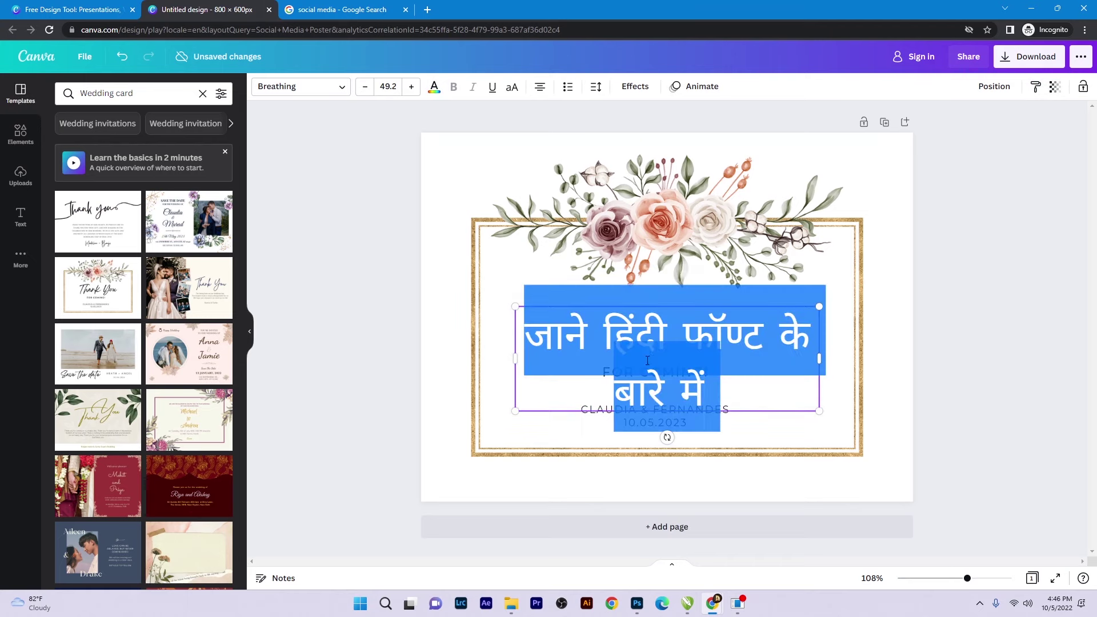
{"action": "left_click", "coordinate": [298, 87]}
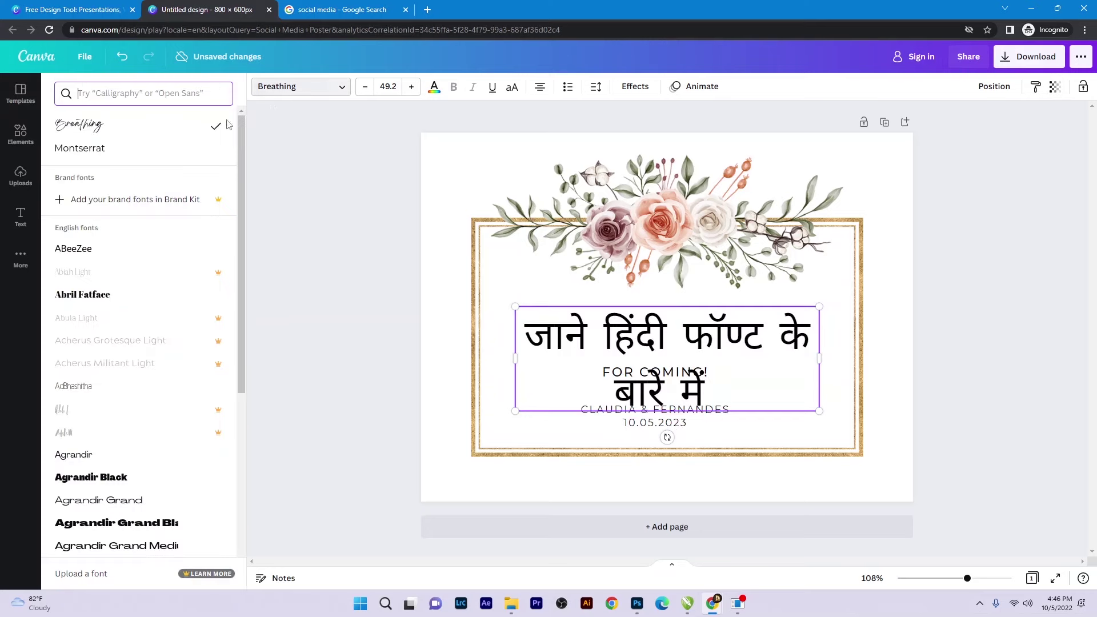
{"action": "type", "text": "hindi"}
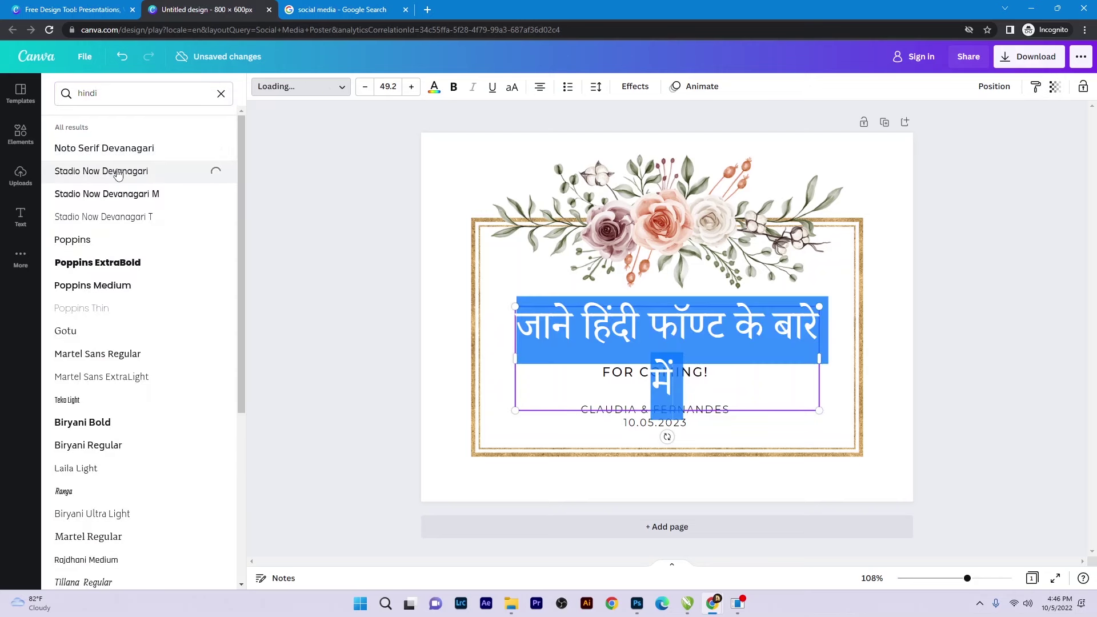
- Apply Stadio Now Devanagari T to the heading and delete the names/date and FOR COMING text boxes
{"action": "left_click", "coordinate": [119, 218]}
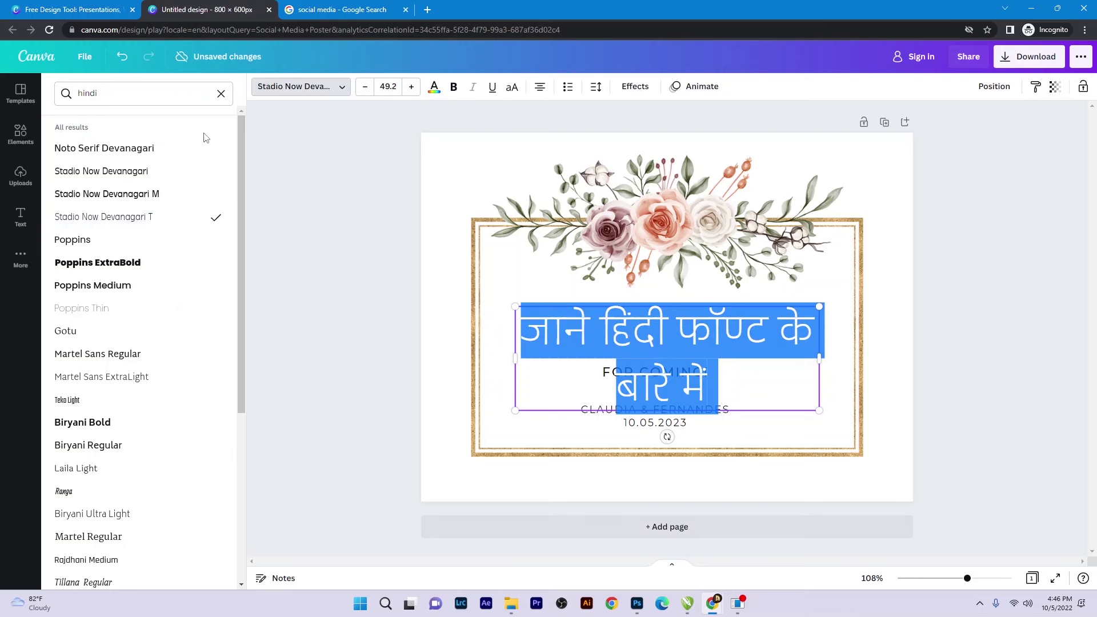
{"action": "left_click", "coordinate": [273, 156]}
{"action": "left_click", "coordinate": [332, 181]}
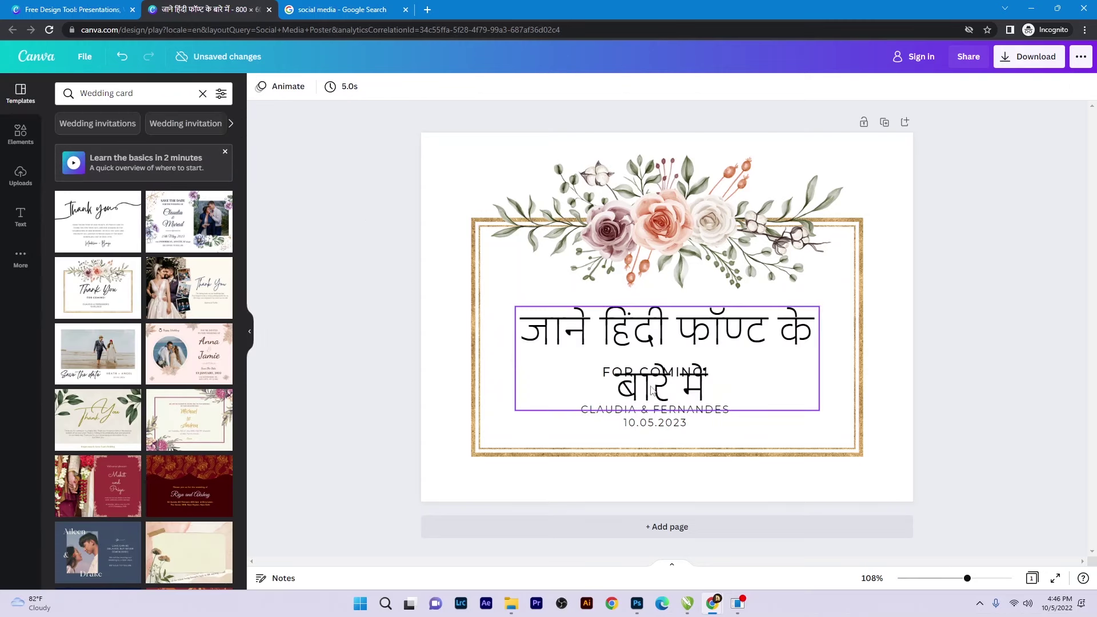
{"action": "left_click", "coordinate": [649, 421]}
{"action": "key", "text": "Delete"}
{"action": "left_click", "coordinate": [604, 377]}
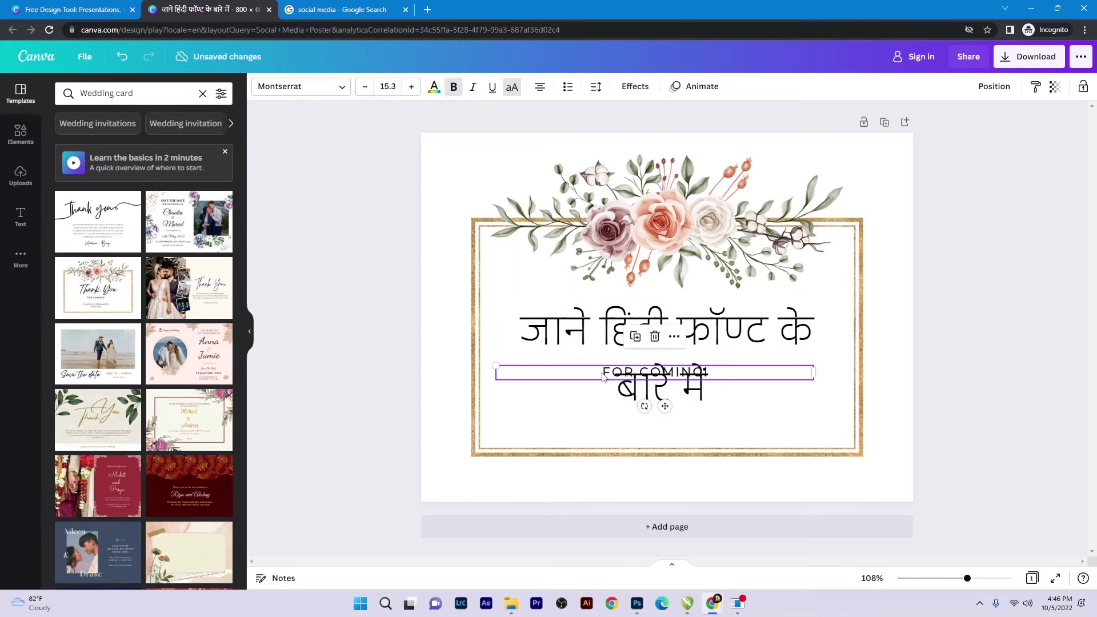
{"action": "key", "text": "Delete"}
- Try Poppins Medium, Biryani Ultra Light and Ranga on the Hindi heading
{"action": "left_click", "coordinate": [636, 390]}
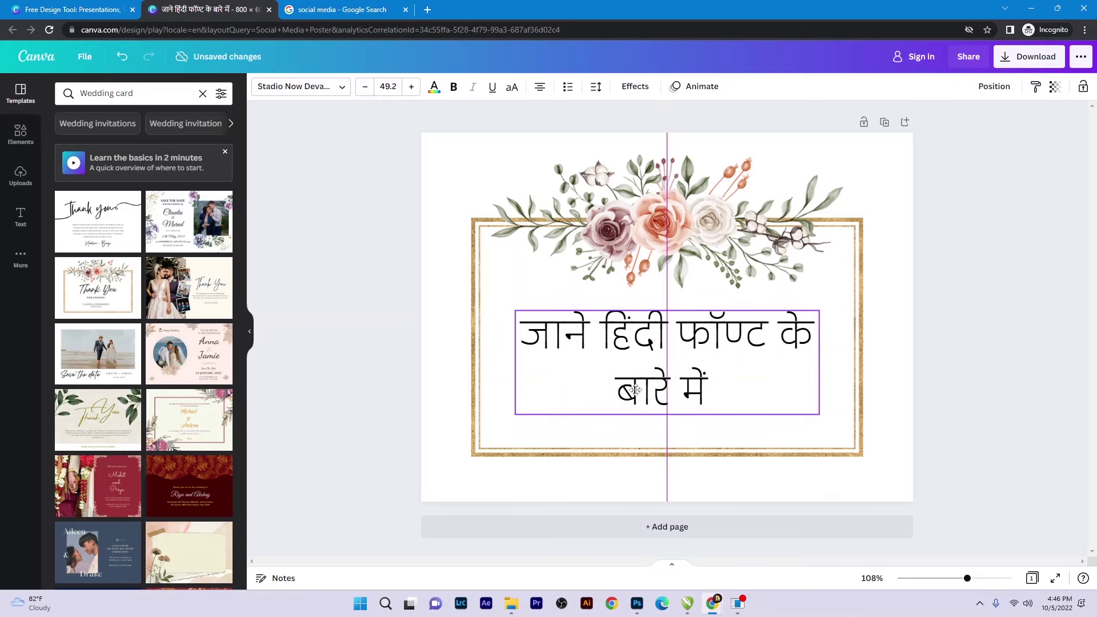
{"action": "left_click", "coordinate": [318, 89]}
{"action": "left_click", "coordinate": [126, 288]}
{"action": "scroll", "coordinate": [122, 304], "scroll_direction": "down", "scroll_amount": 1}
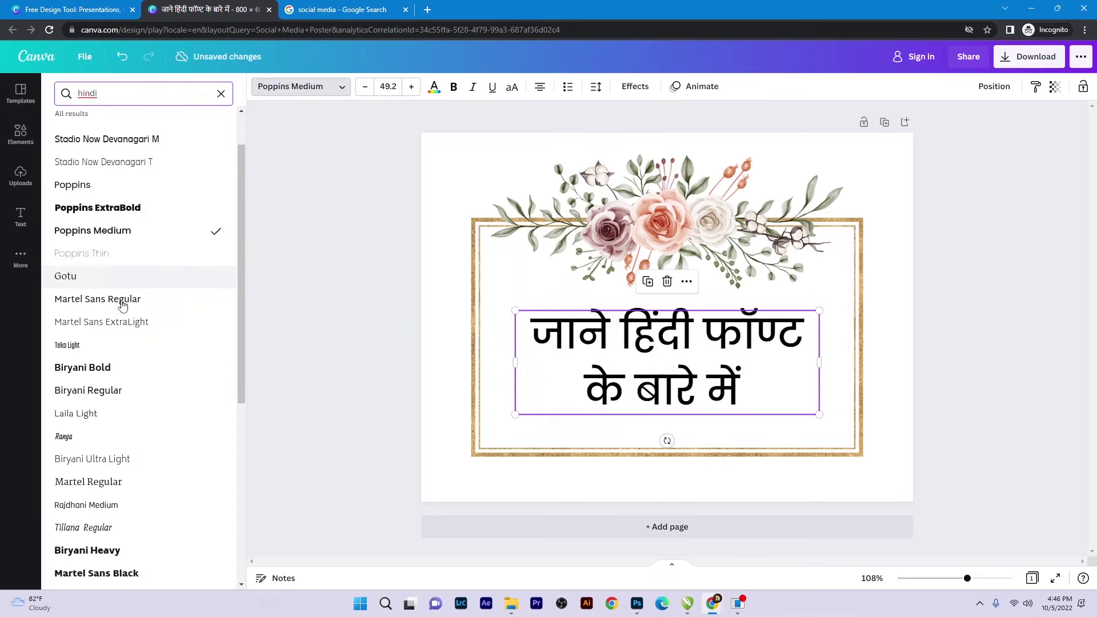
{"action": "scroll", "coordinate": [106, 306], "scroll_direction": "down", "scroll_amount": 1}
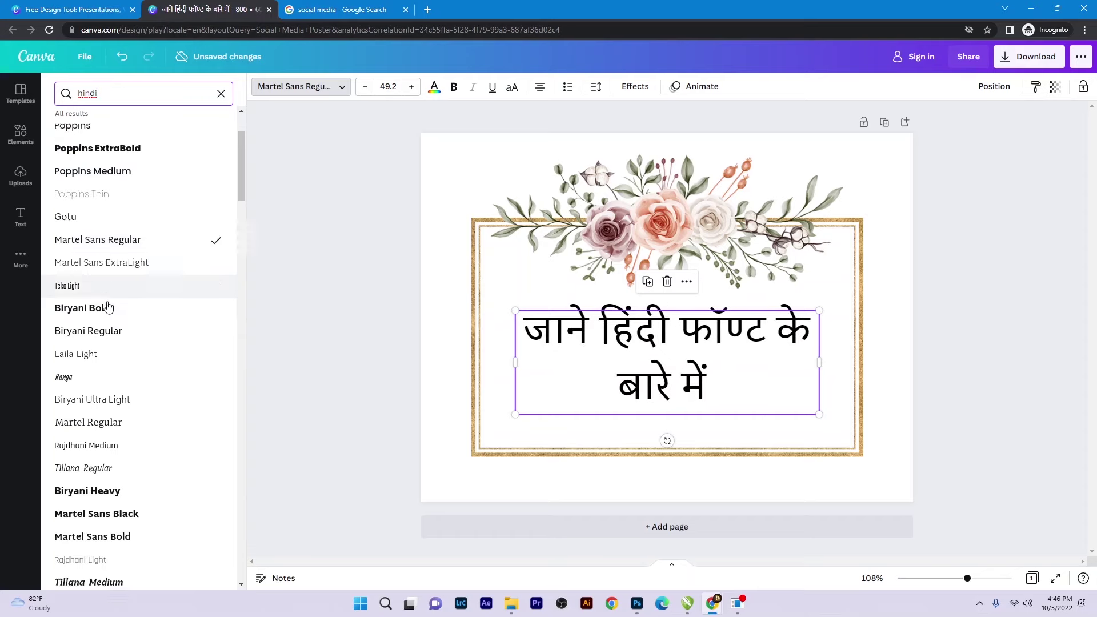
{"action": "scroll", "coordinate": [85, 343], "scroll_direction": "down", "scroll_amount": 1}
{"action": "left_click", "coordinate": [89, 342]}
{"action": "left_click", "coordinate": [74, 326]}
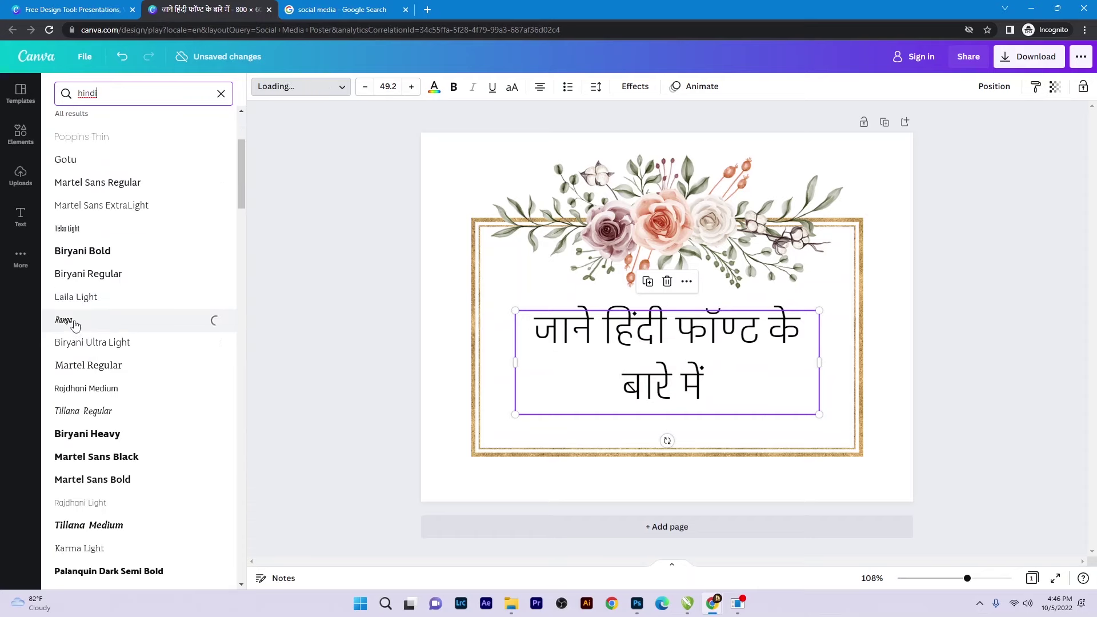
{"action": "scroll", "coordinate": [75, 325], "scroll_direction": "down", "scroll_amount": 2}
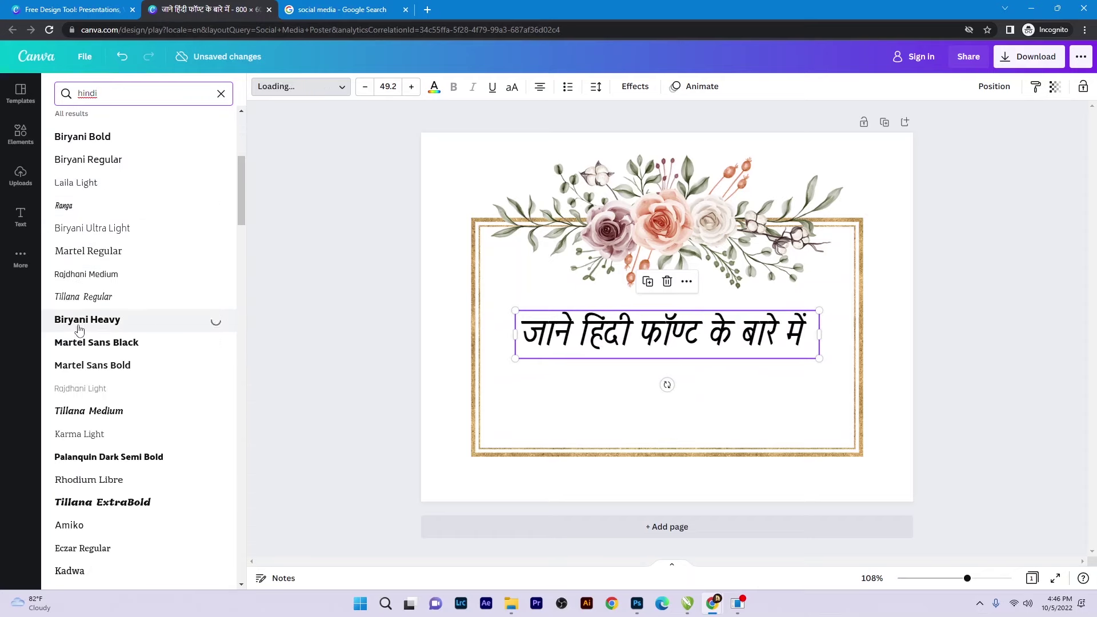
{"action": "scroll", "coordinate": [80, 329], "scroll_direction": "down", "scroll_amount": 1}
- Try Martel Sans Bold, Eczar Regular and Khand Bold, then check the mosque poster's MAULID NABI font
{"action": "left_click", "coordinate": [85, 309]}
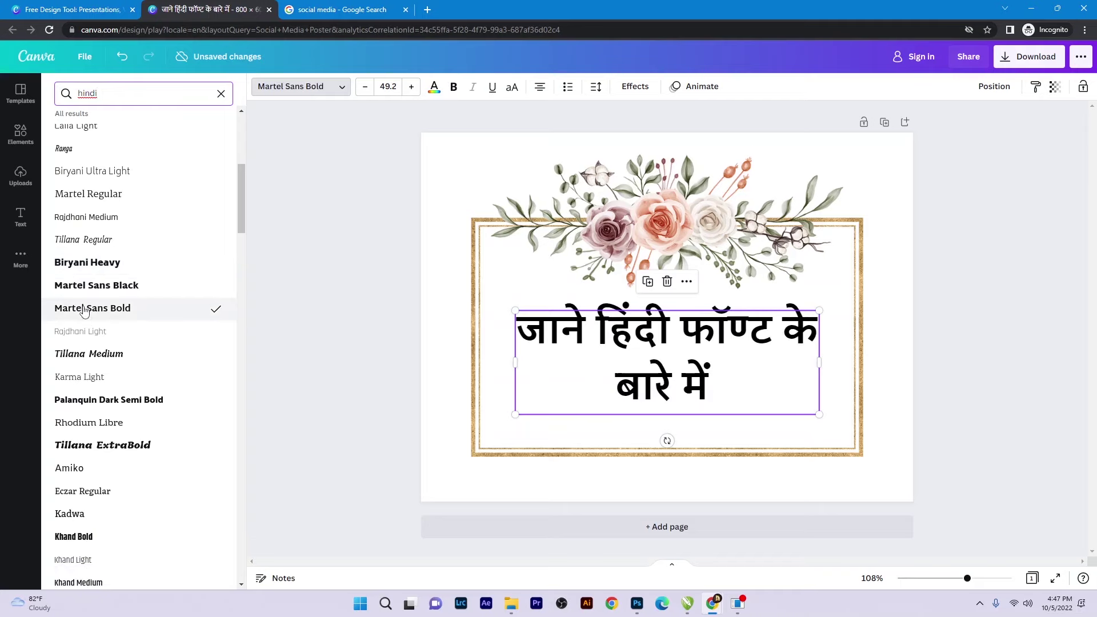
{"action": "scroll", "coordinate": [102, 295], "scroll_direction": "down", "scroll_amount": 2}
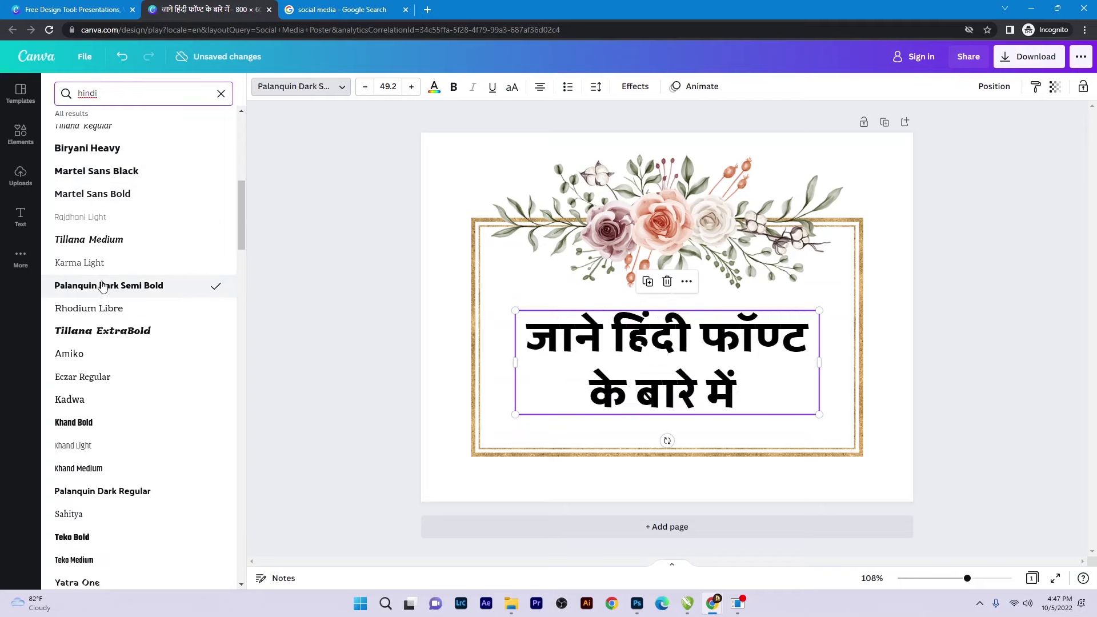
{"action": "scroll", "coordinate": [116, 334], "scroll_direction": "down", "scroll_amount": 1}
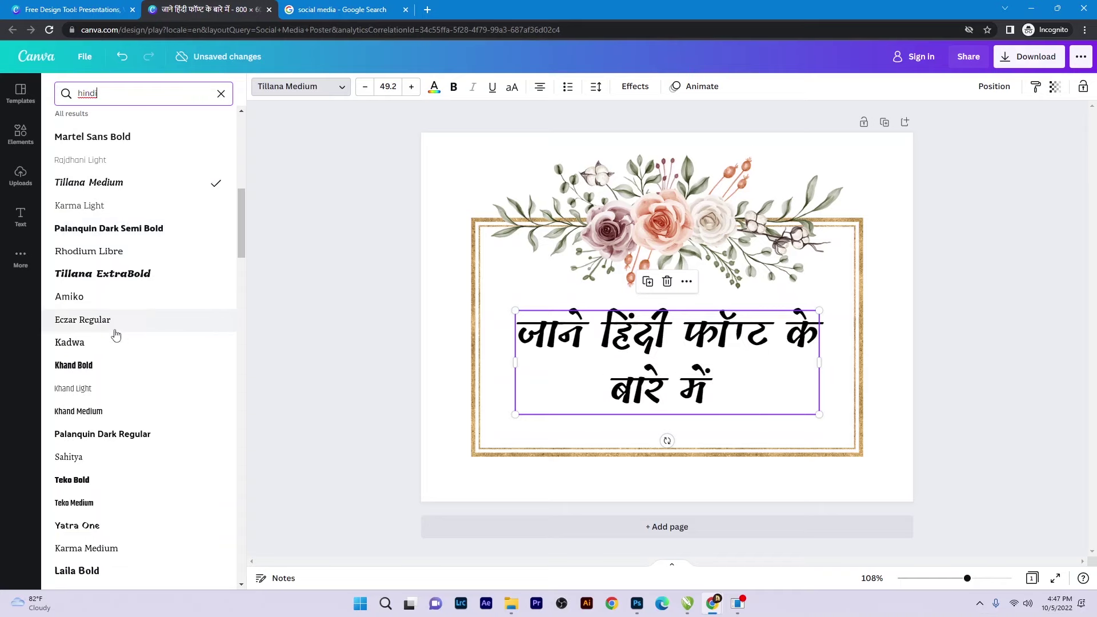
{"action": "left_click", "coordinate": [95, 323]}
{"action": "scroll", "coordinate": [91, 323], "scroll_direction": "down", "scroll_amount": 2}
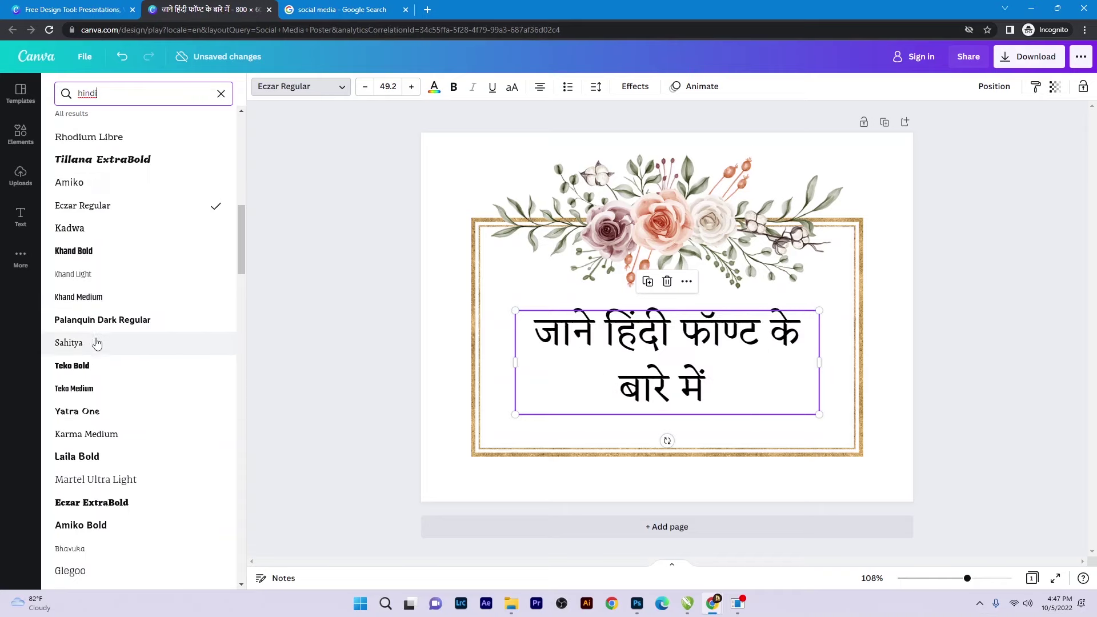
{"action": "left_click", "coordinate": [75, 254]}
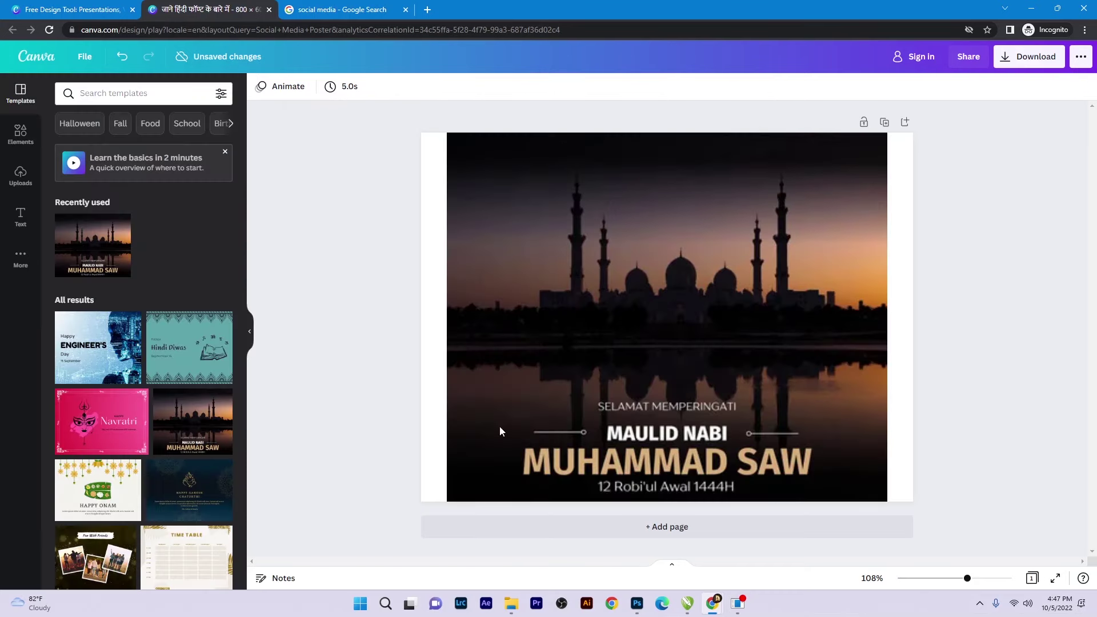
{"action": "left_click", "coordinate": [639, 434]}
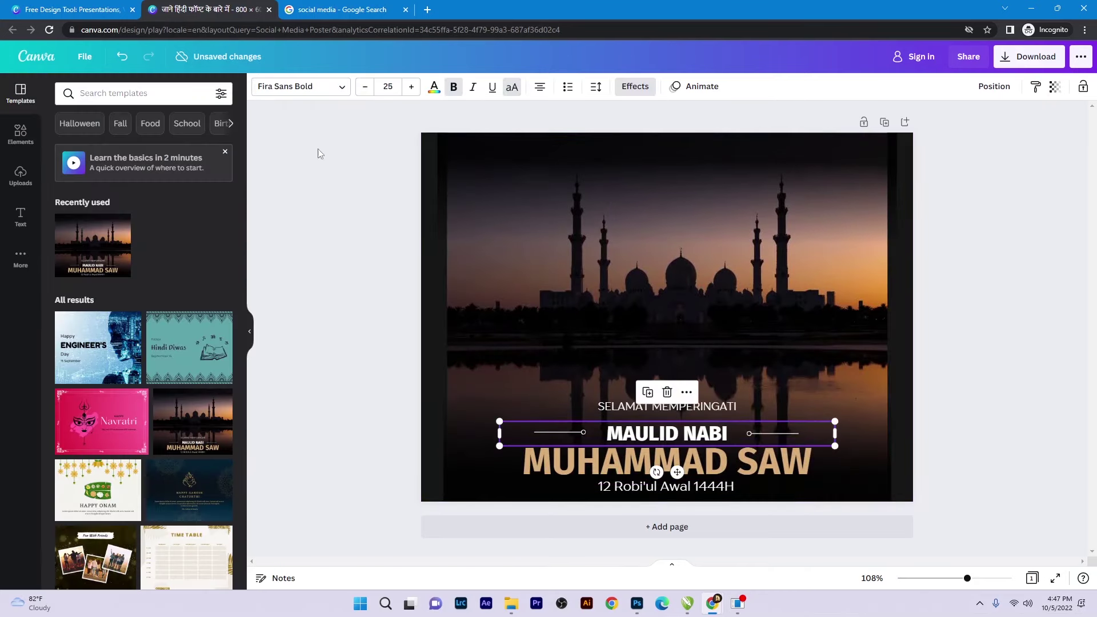
- In a new tab, search 'fira sans bold font' and open its Google Fonts page
{"action": "key", "text": "ctrl+t"}
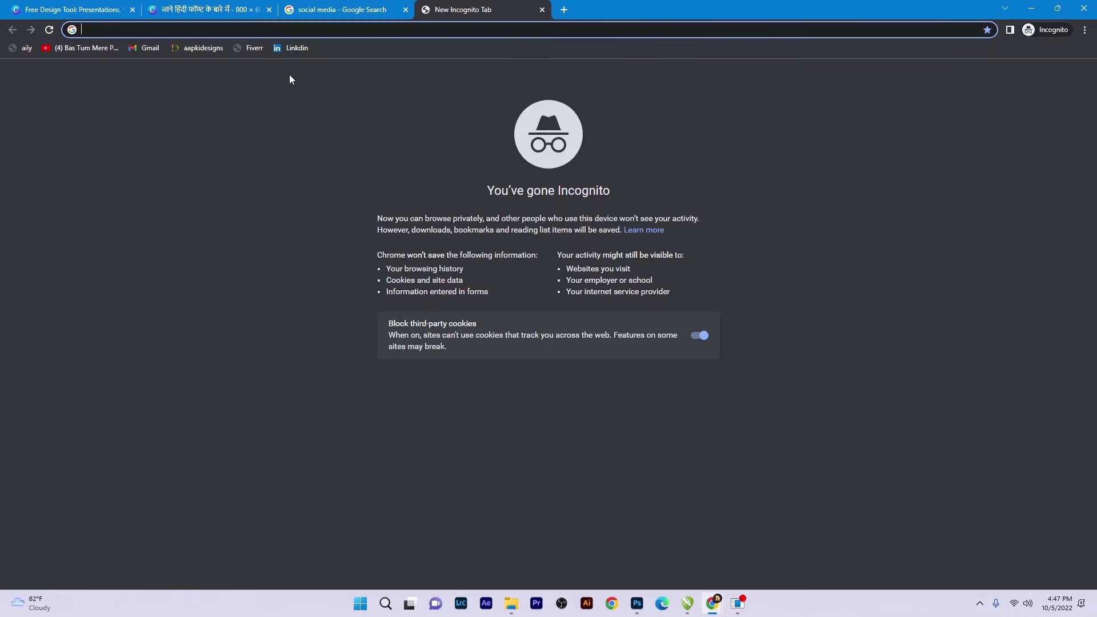
{"action": "type", "text": "fira san"}
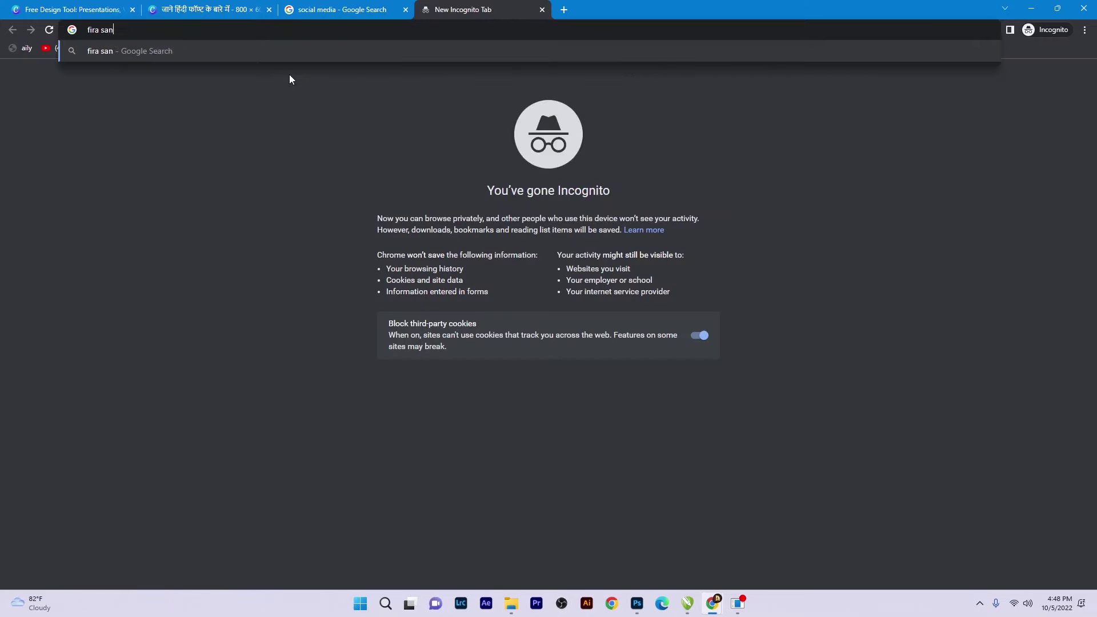
{"action": "type", "text": "s bold "}
{"action": "type", "text": "font"}
{"action": "key", "text": "Return"}
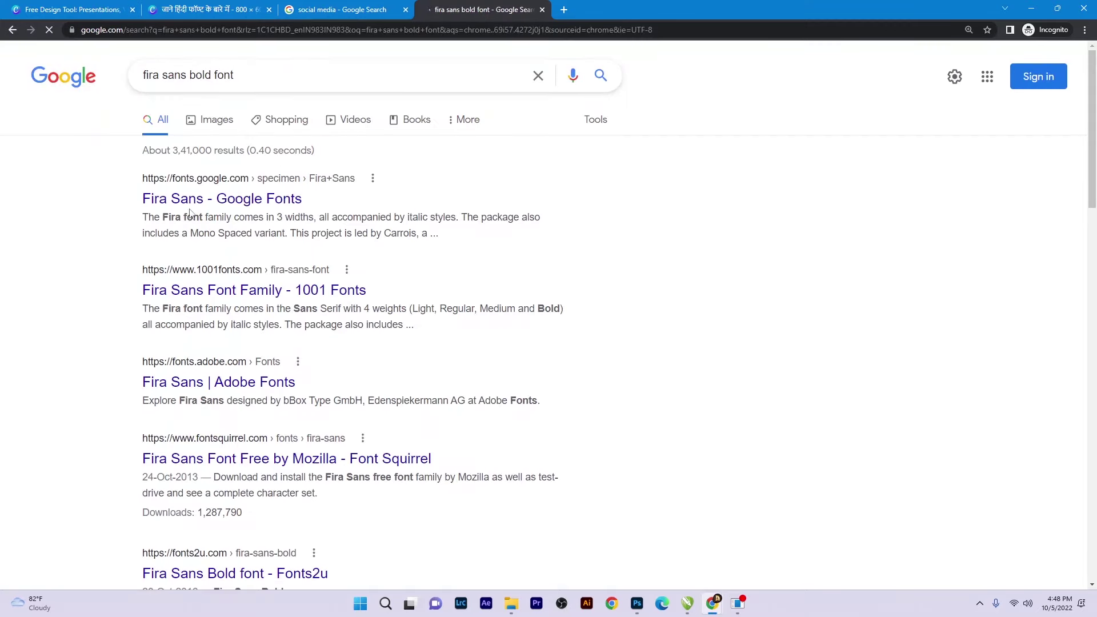
{"action": "left_click", "coordinate": [185, 208]}
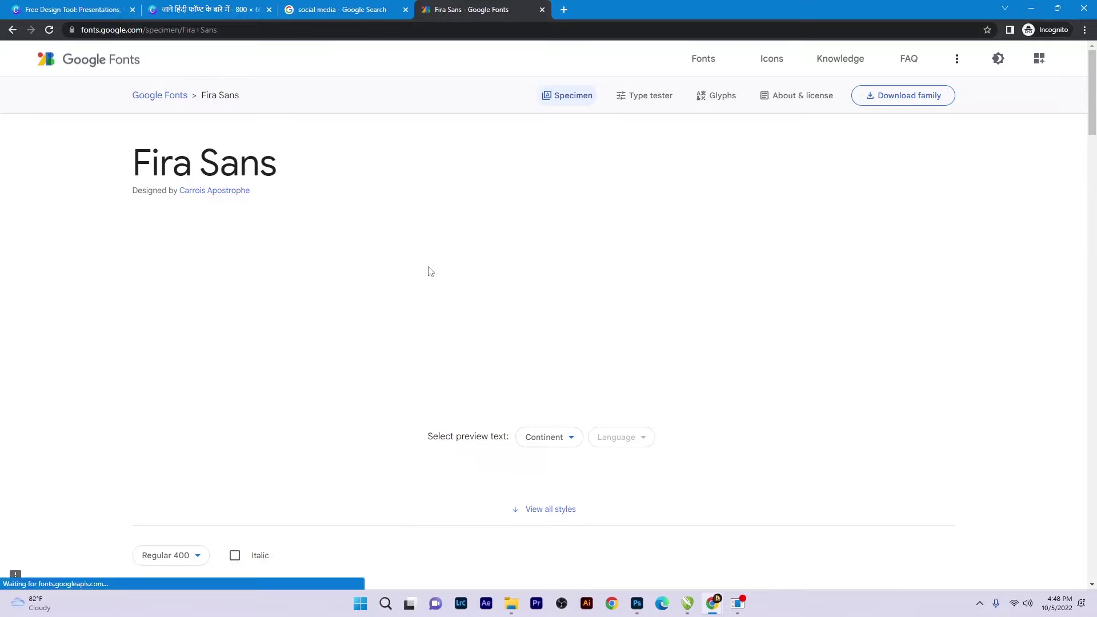
- Download the Fira Sans font family and return to the Canva design
{"action": "scroll", "coordinate": [402, 313], "scroll_direction": "down", "scroll_amount": 3}
{"action": "scroll", "coordinate": [403, 313], "scroll_direction": "down", "scroll_amount": 5}
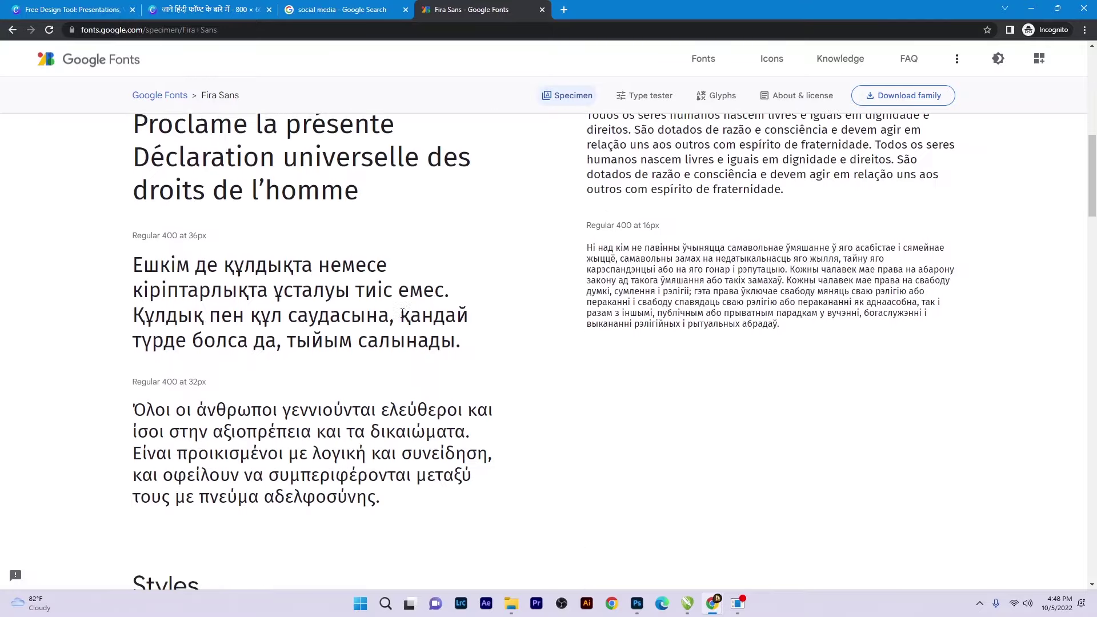
{"action": "scroll", "coordinate": [980, 143], "scroll_direction": "up", "scroll_amount": 10}
{"action": "left_click", "coordinate": [906, 98]}
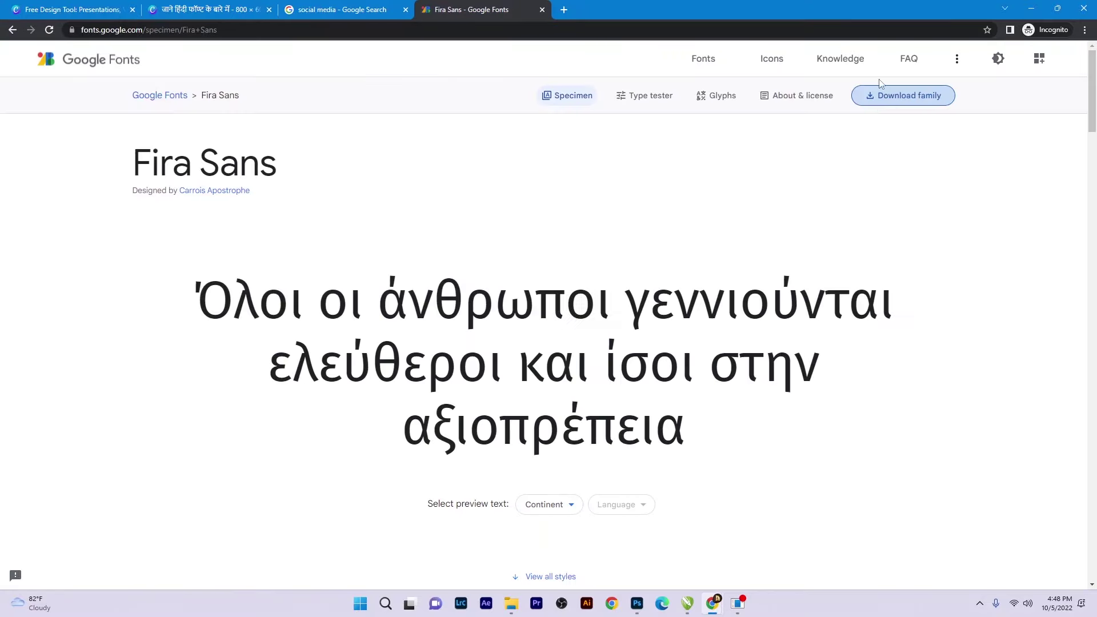
{"action": "left_click", "coordinate": [335, 17]}
- Apply the Certificate of Completion template in Canva and confirm its script name line uses Great Vibes
{"action": "left_click", "coordinate": [203, 10]}
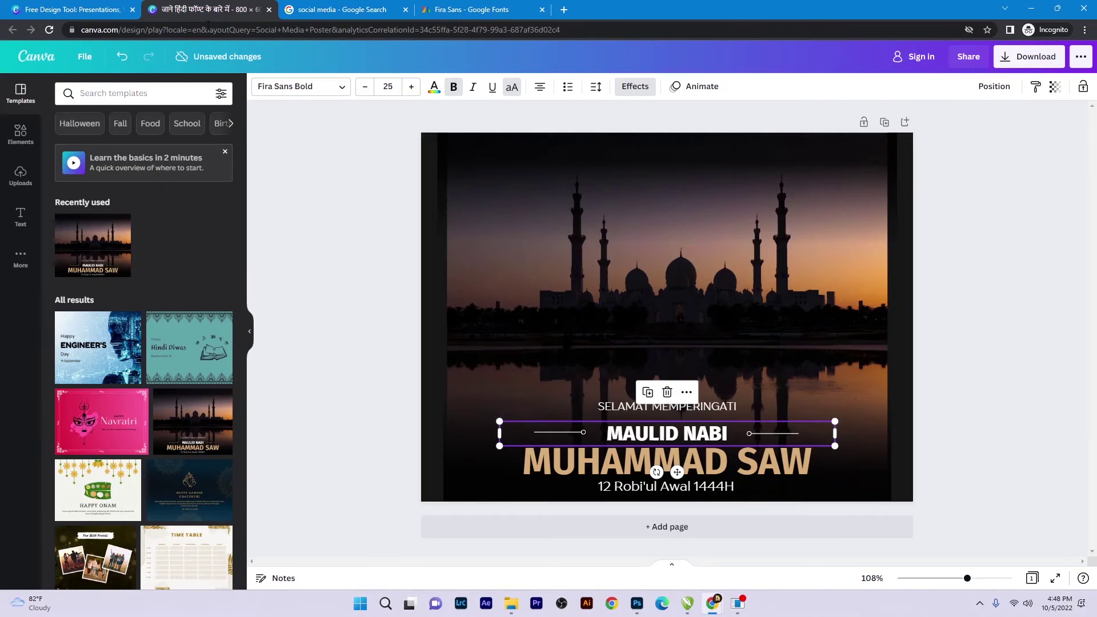
{"action": "scroll", "coordinate": [166, 400], "scroll_direction": "down", "scroll_amount": 1}
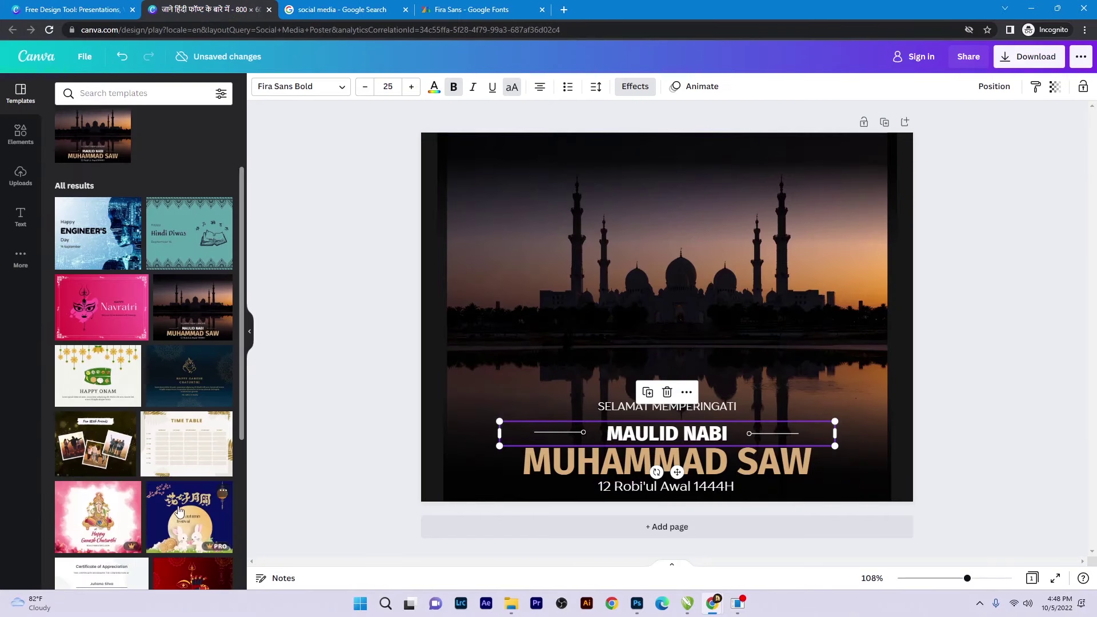
{"action": "scroll", "coordinate": [171, 400], "scroll_direction": "down", "scroll_amount": 2}
{"action": "scroll", "coordinate": [183, 394], "scroll_direction": "down", "scroll_amount": 2}
{"action": "left_click", "coordinate": [189, 397]}
{"action": "left_click", "coordinate": [199, 491]}
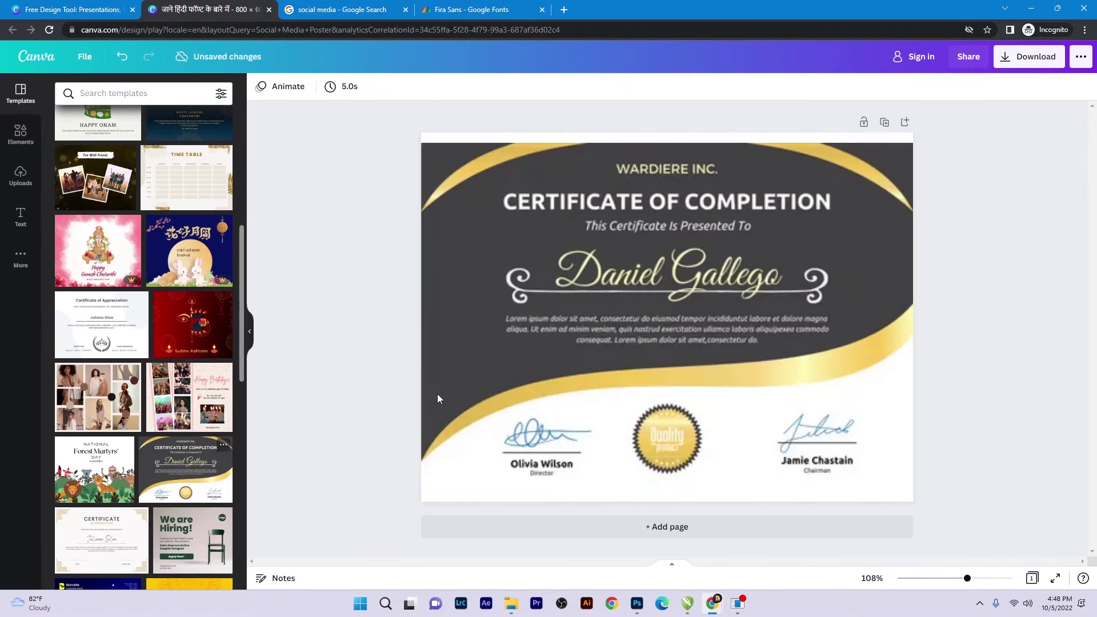
{"action": "left_click", "coordinate": [620, 280]}
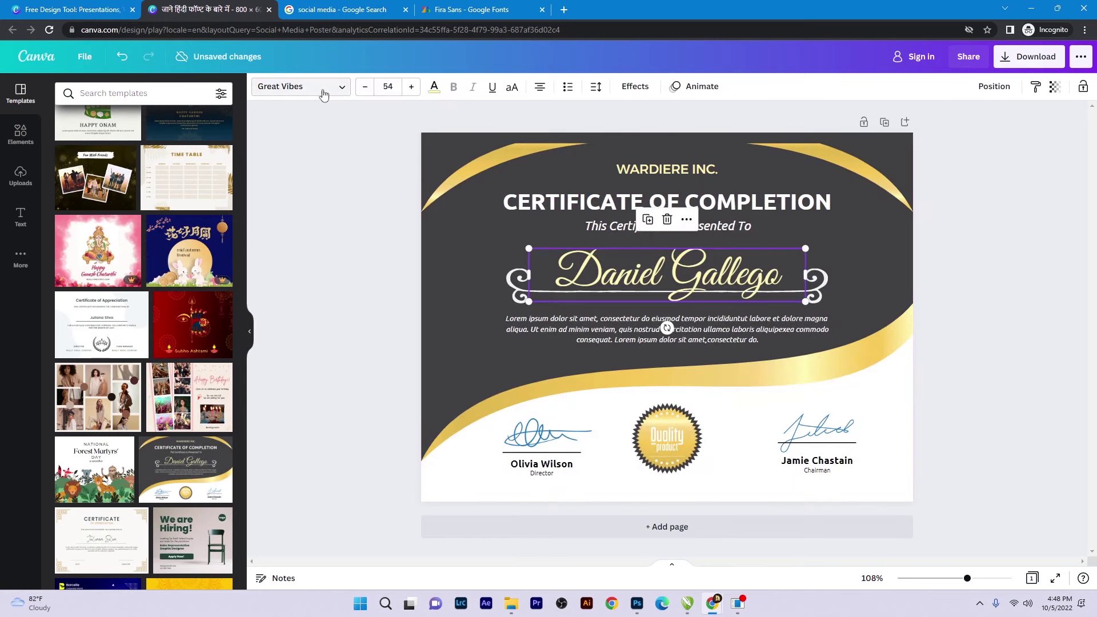
{"action": "left_click", "coordinate": [440, 10]}
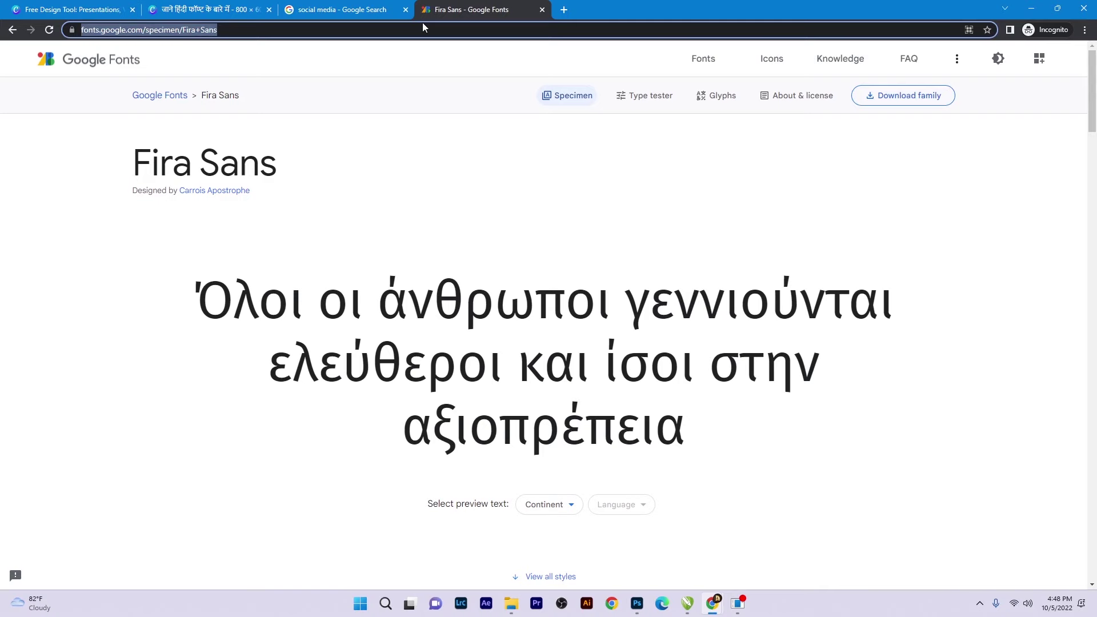
- Web-search the Great Vibes font, open its Google Fonts specimen page, then return to the Canva certificate
{"action": "type", "text": "Great vibes fon"}
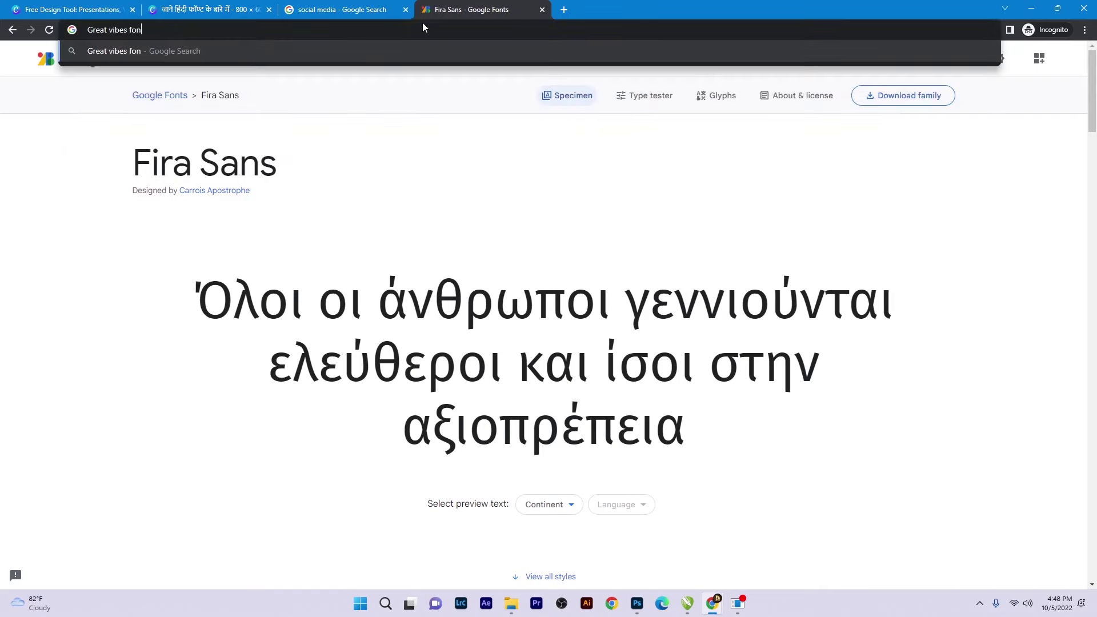
{"action": "key", "text": "Return"}
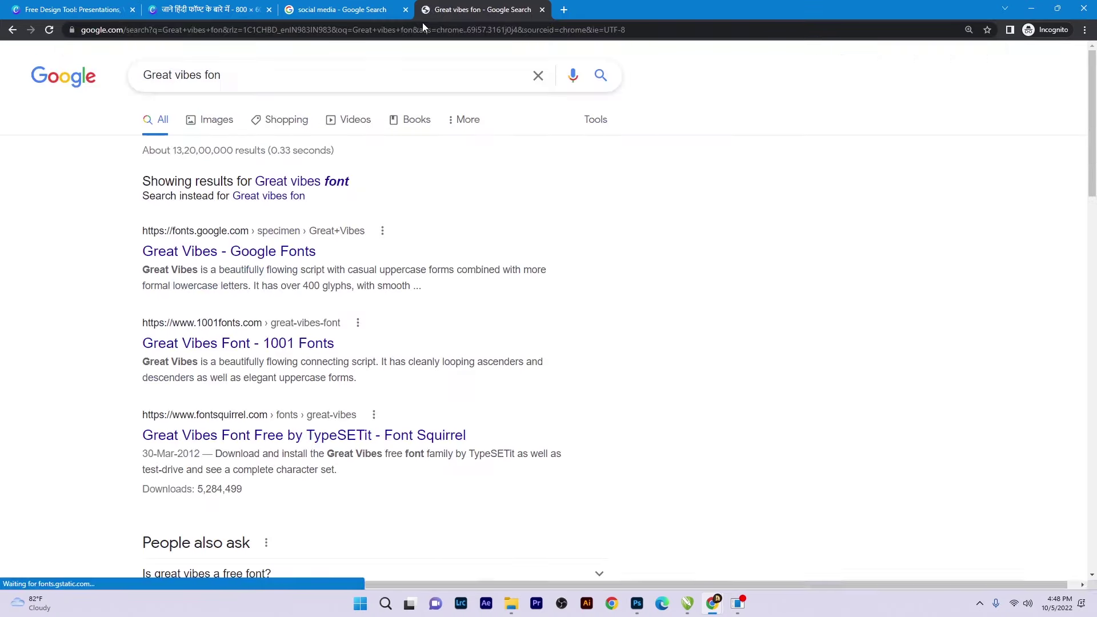
{"action": "left_click", "coordinate": [207, 204]}
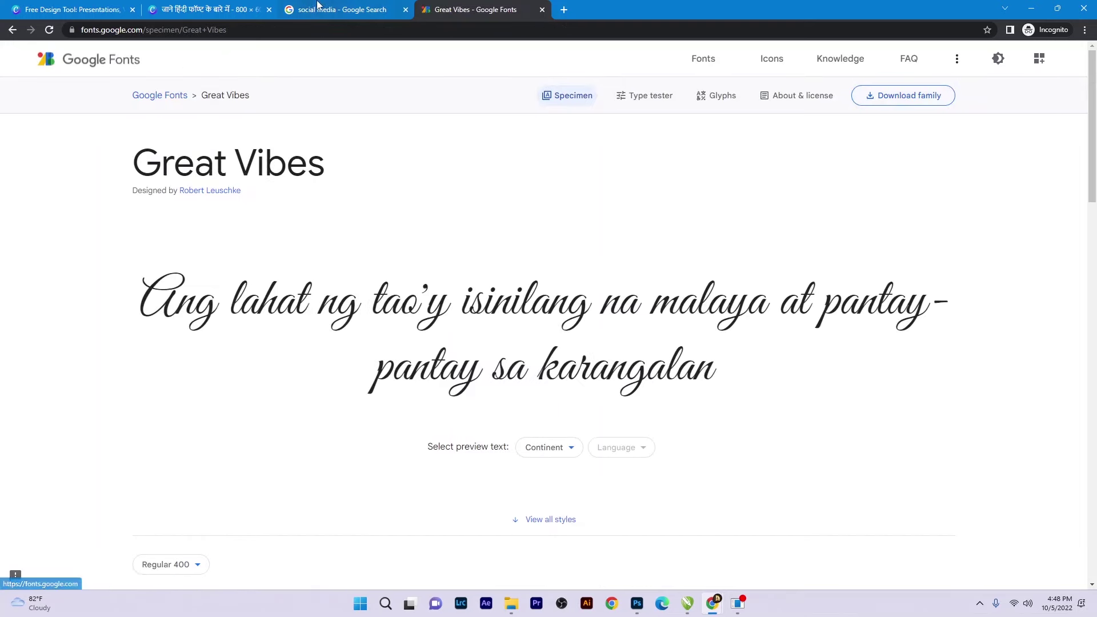
{"action": "left_click", "coordinate": [316, 8]}
{"action": "left_click", "coordinate": [196, 5]}
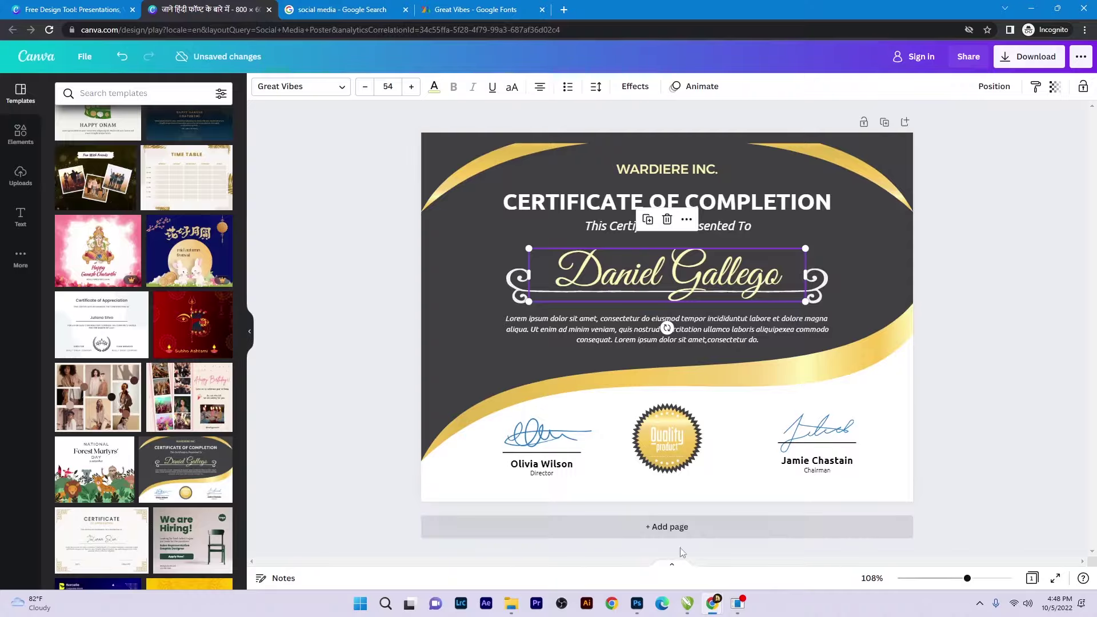